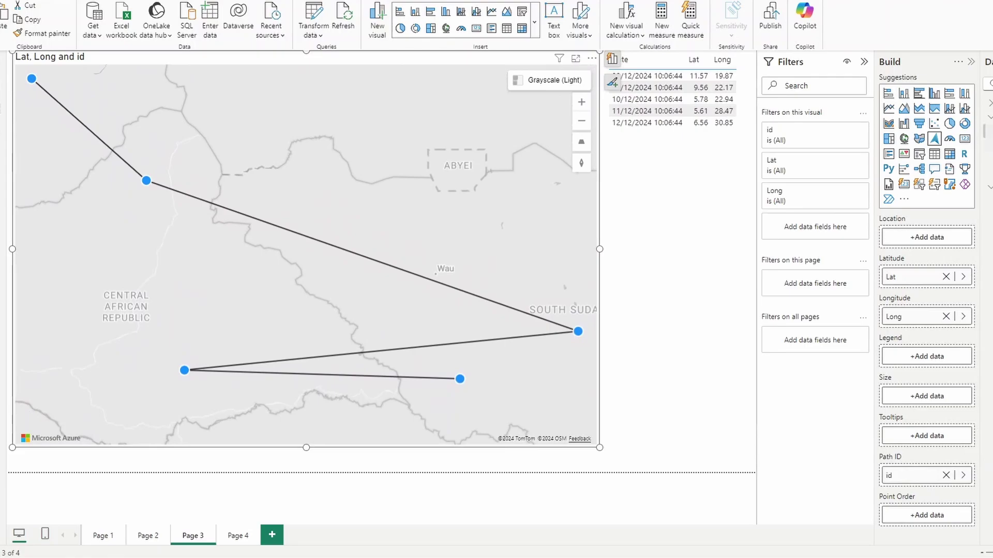
Raise path 0's line width to 3 px in the Path Layer Lines settings
left_click_drag(988, 138, 928, 521)
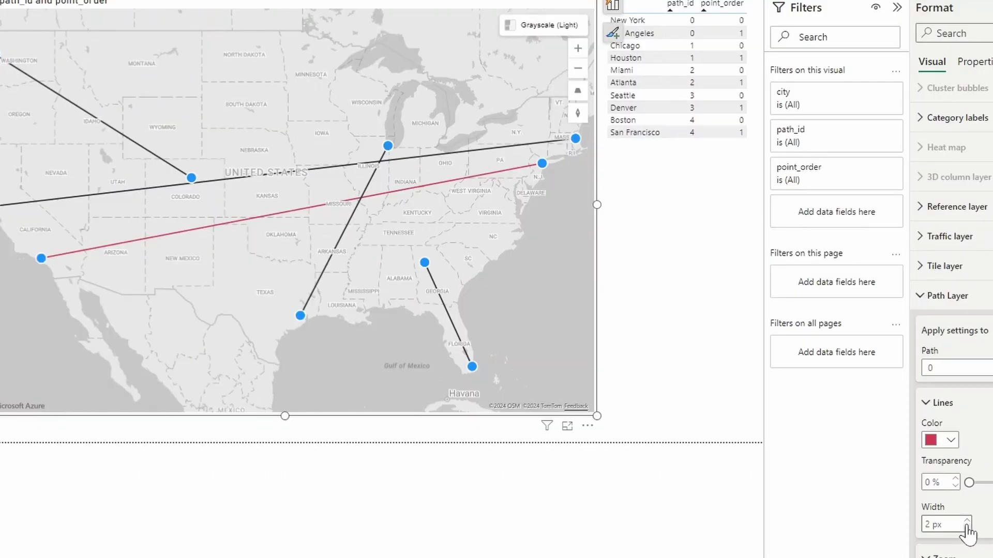
left_click(966, 521)
Draw a LineString starting at London with points at Milton Keynes and Oxford
left_click(965, 521)
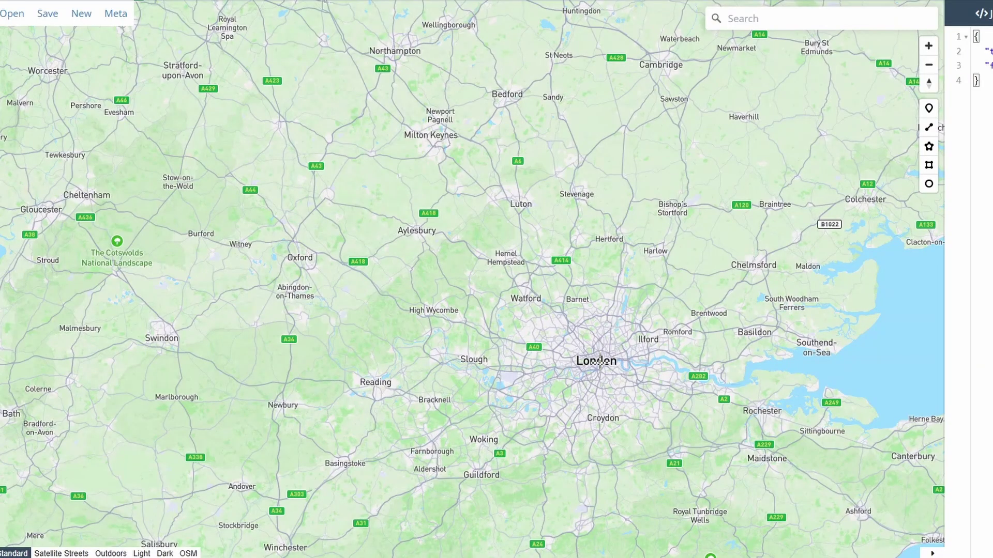
left_click(595, 356)
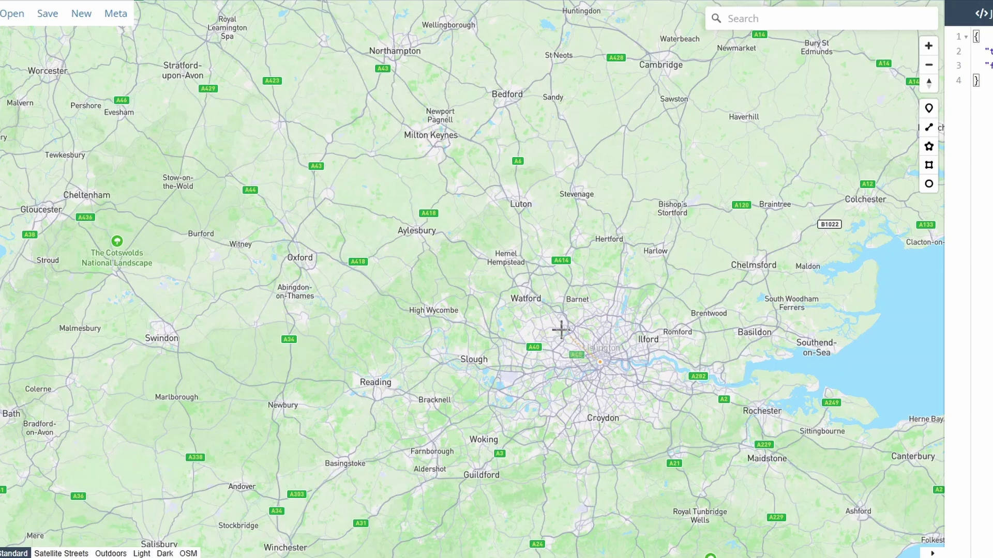
left_click(436, 133)
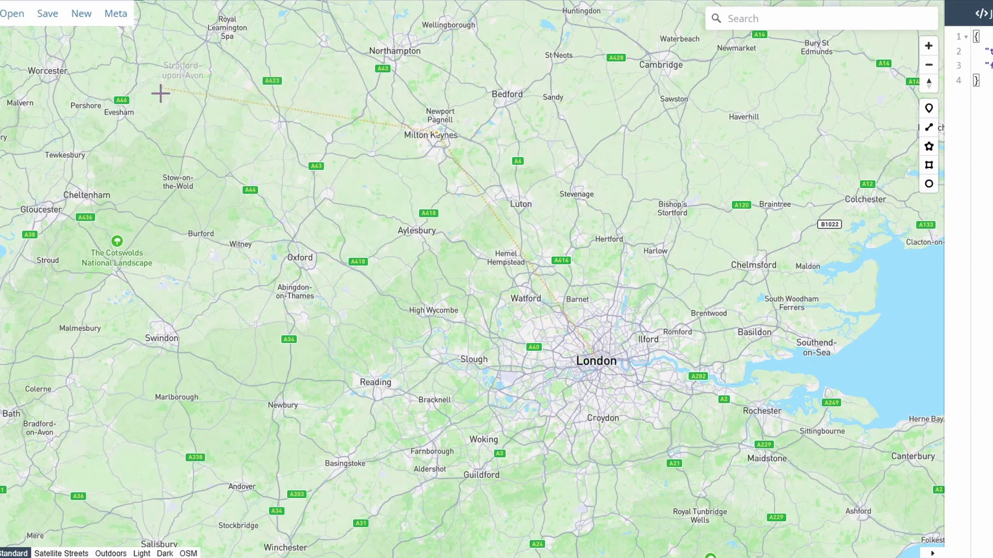
left_click(300, 259)
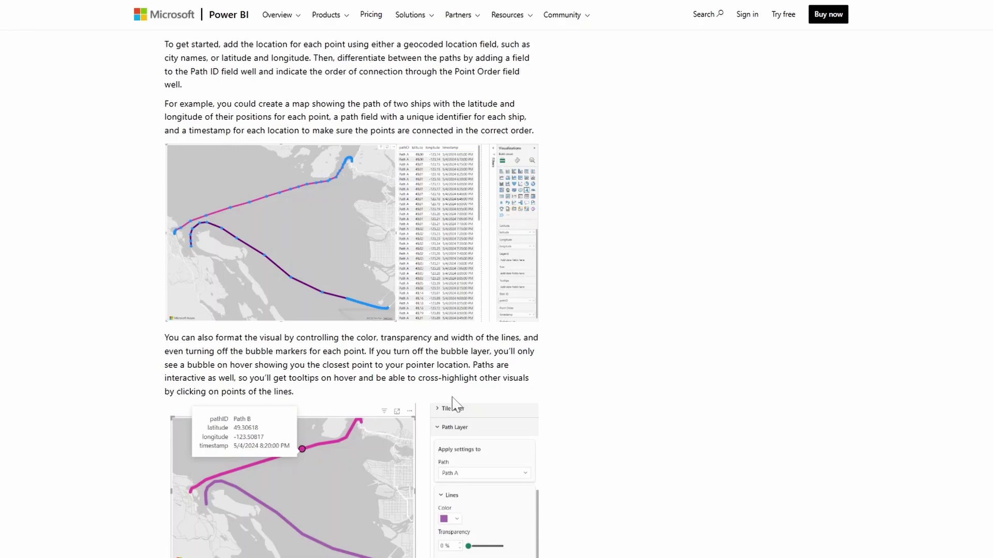
Scroll the blog post to the Path ID and Point Order setup paragraphs
scroll(758, 382, "up", 1)
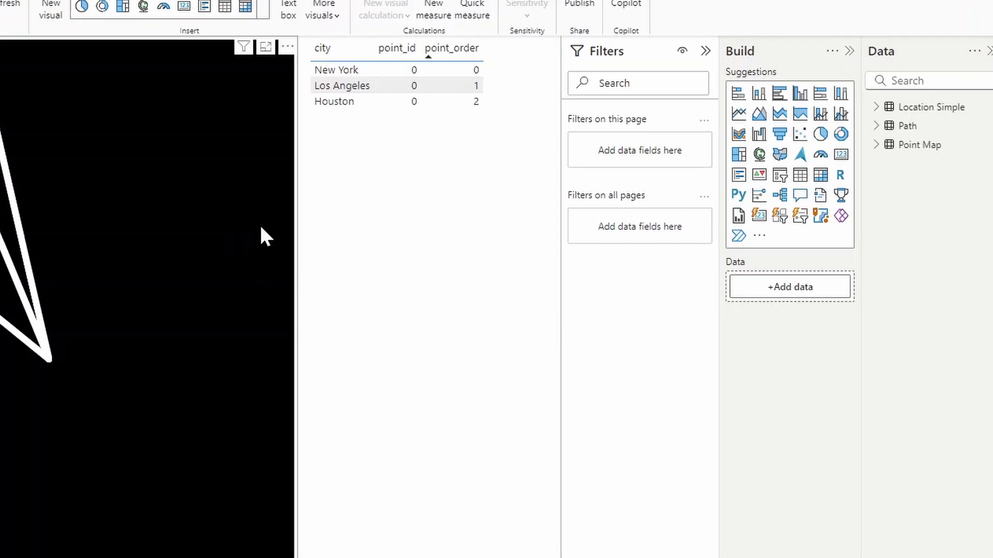
Assign city to Location, point_id to Path ID and point_order to Point Order on the map
left_click(300, 192)
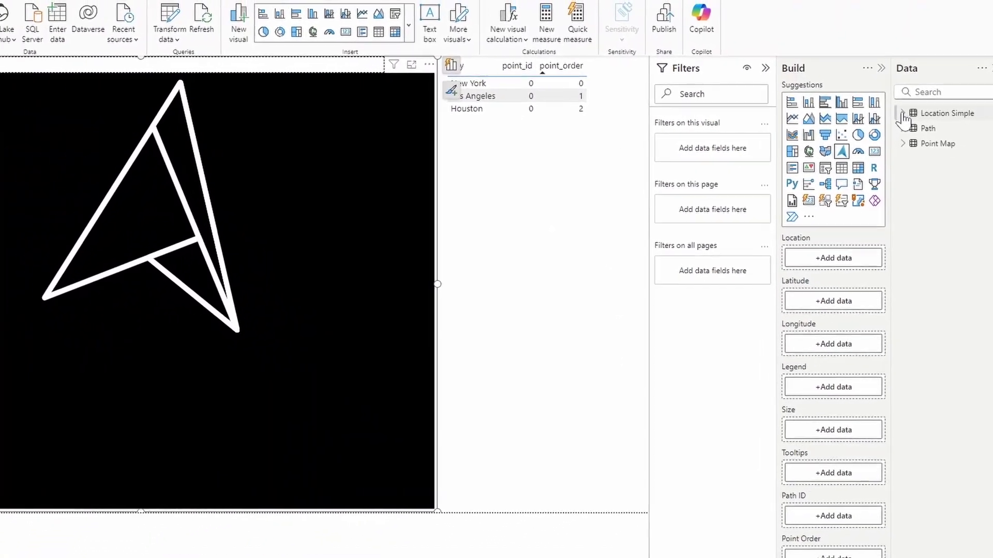
left_click(891, 111)
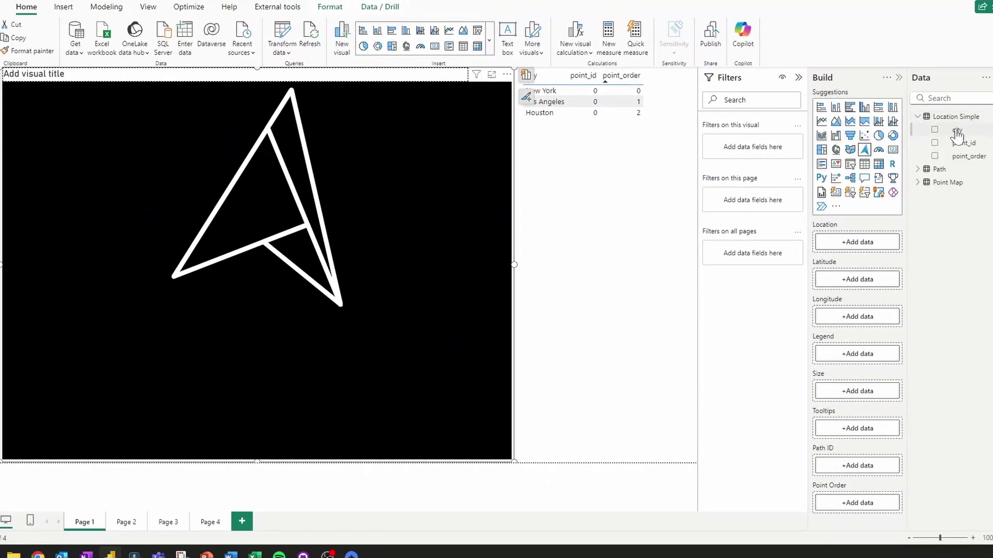
left_click_drag(957, 135, 873, 243)
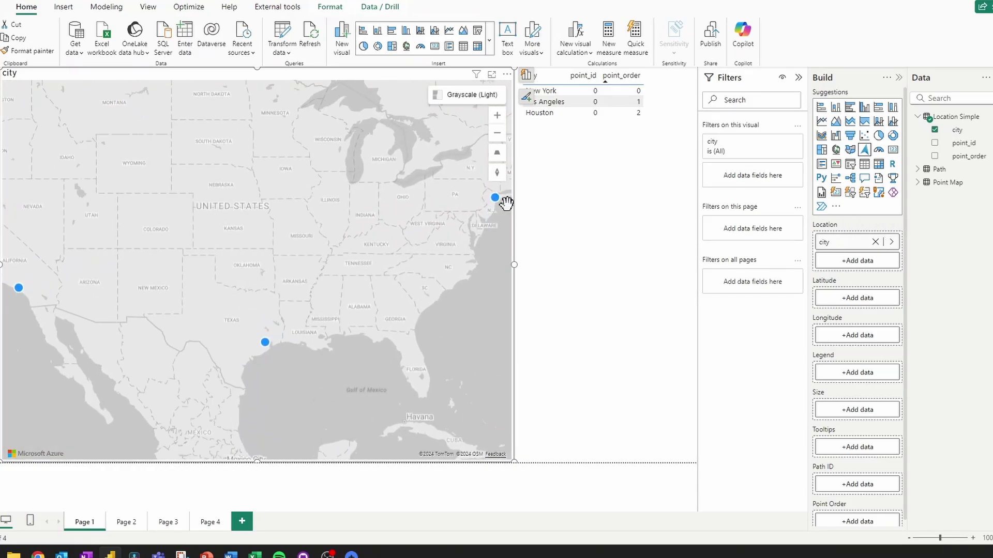
mouse_move(497, 197)
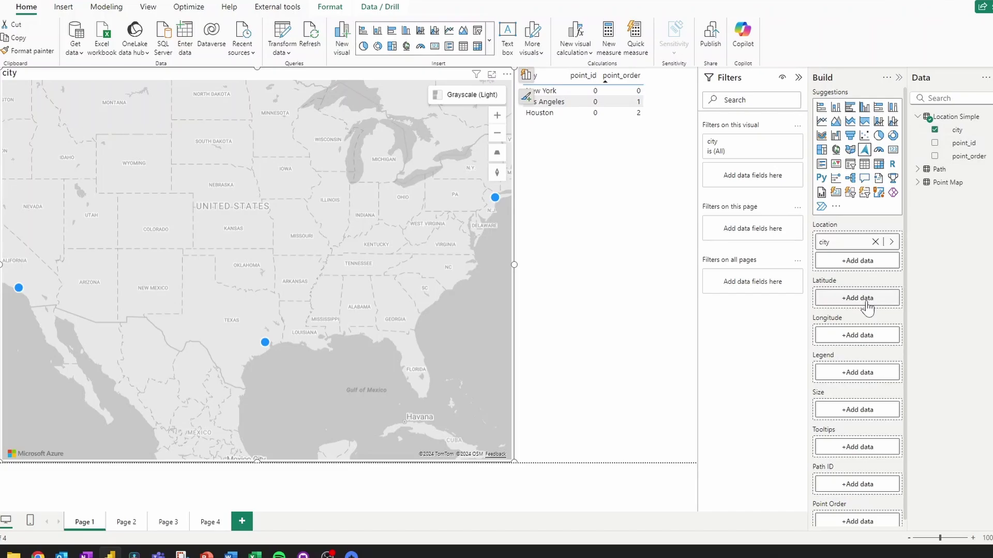
scroll(869, 310, "down", 1)
mouse_move(975, 147)
left_mouse_down()
mouse_move(845, 489)
mouse_move(848, 479)
left_mouse_up()
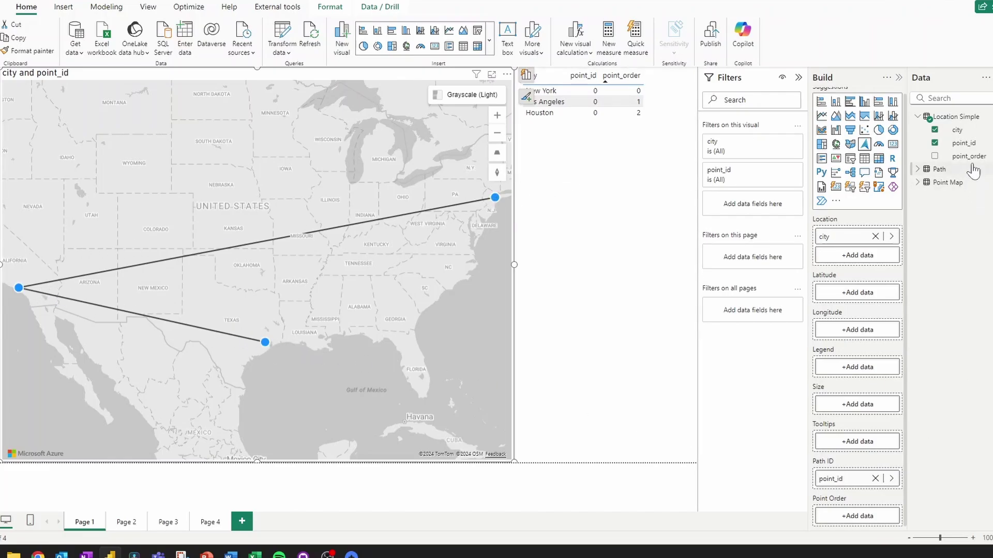
left_click_drag(968, 156, 840, 519)
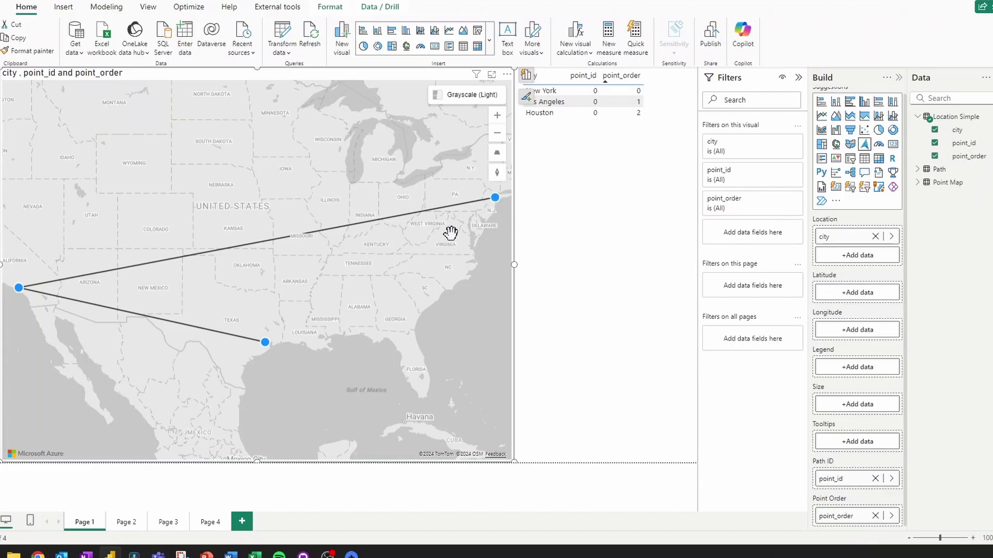
left_click(603, 332)
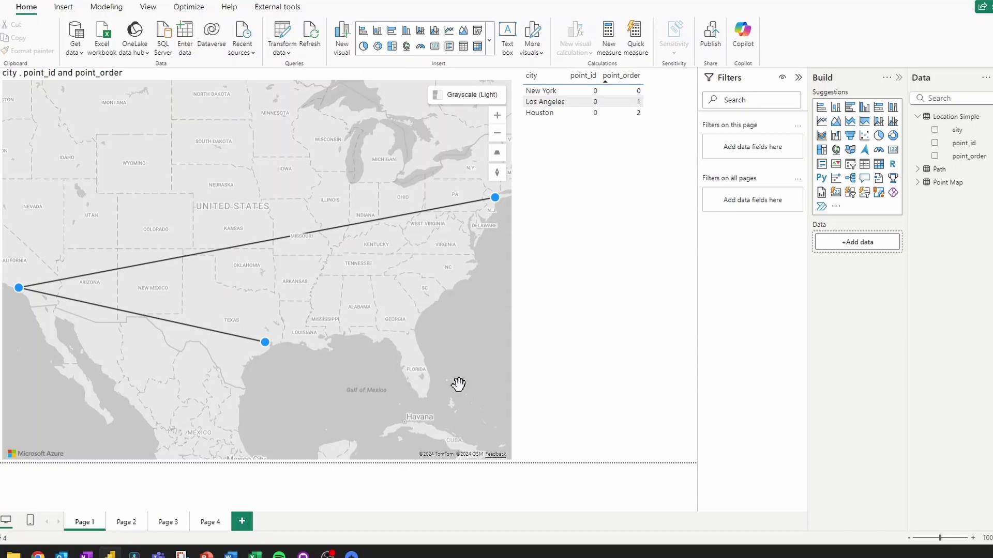
Go to Page 2 and select the ten-city table to check its path_id and point_order columns
left_click(124, 528)
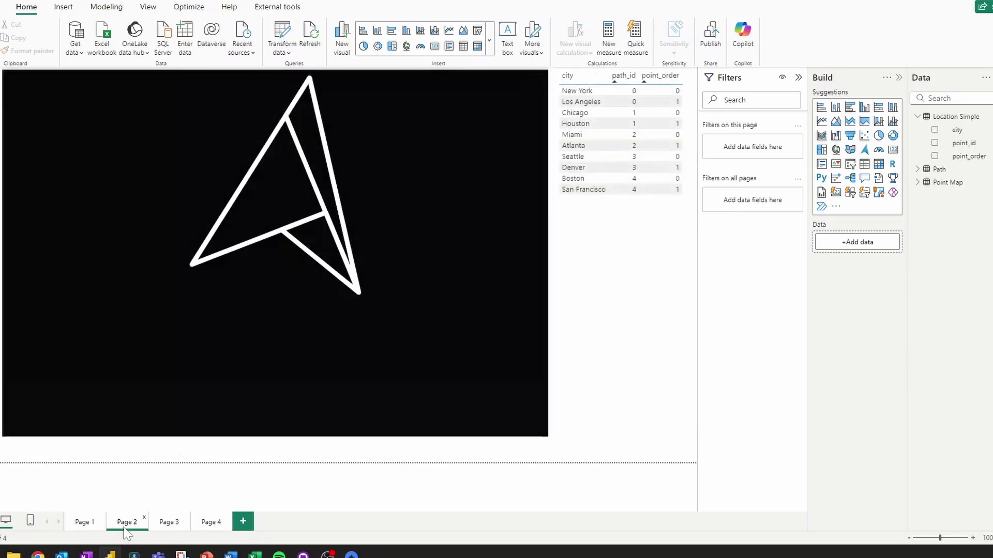
left_click(564, 232)
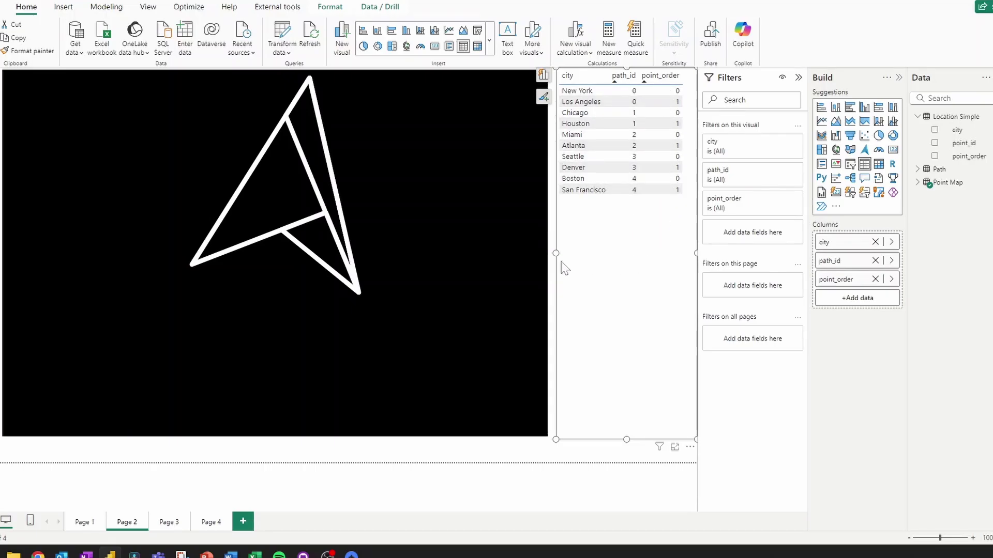
Map city to Location, path_id to Path ID, point_order to Point Order, and recentre the map
left_click(535, 256)
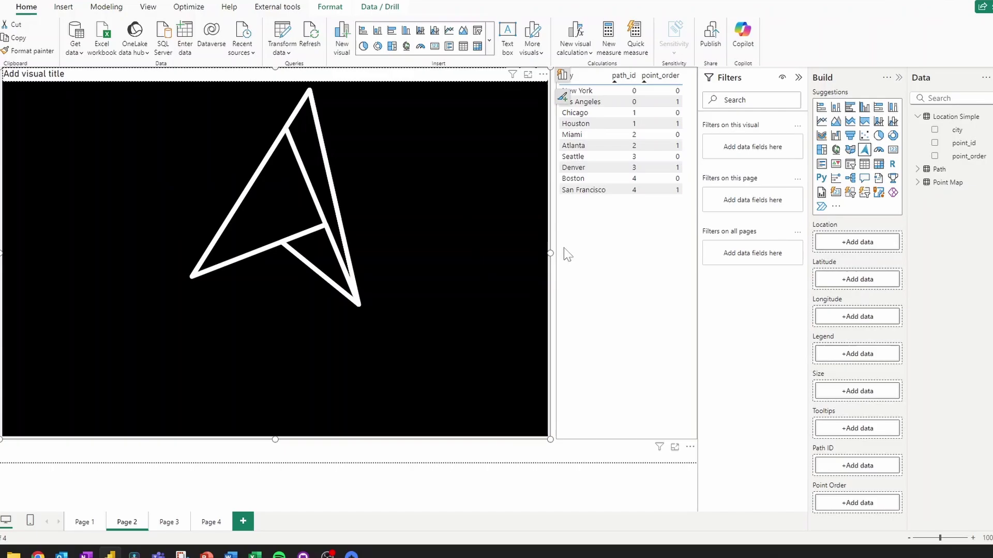
left_click(925, 184)
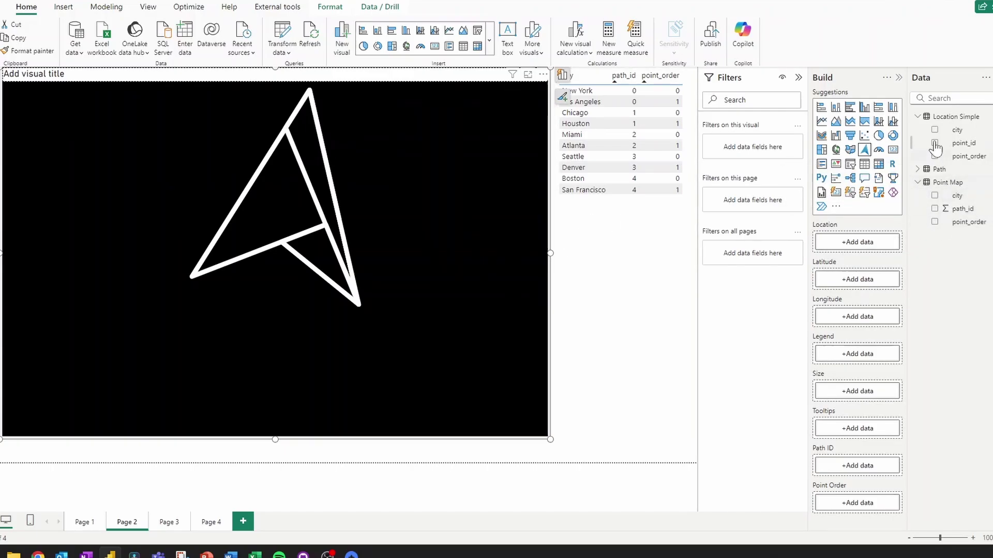
left_click(918, 117)
left_click_drag(955, 156, 858, 248)
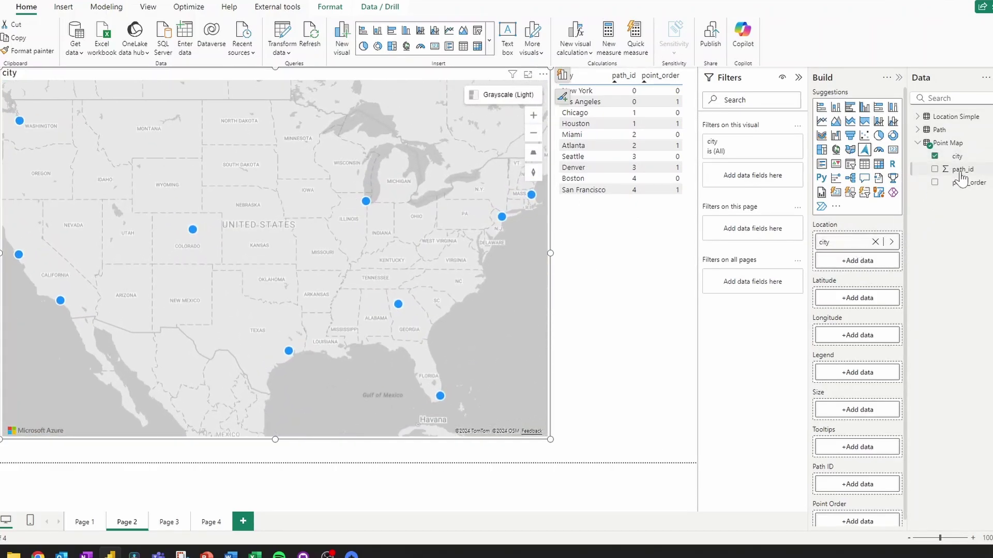
mouse_move(965, 176)
left_mouse_down()
mouse_move(882, 455)
mouse_move(861, 488)
left_mouse_up()
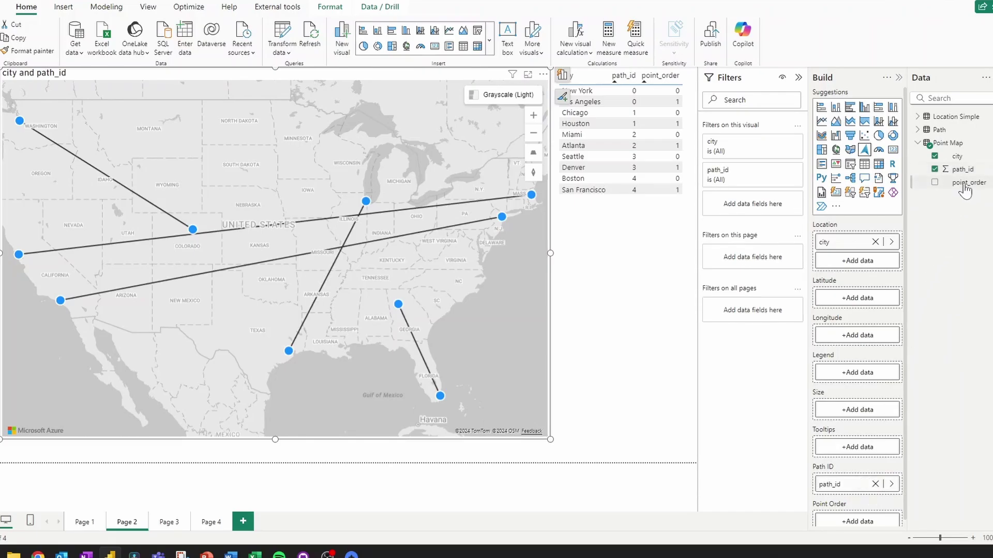
left_click_drag(967, 183, 855, 519)
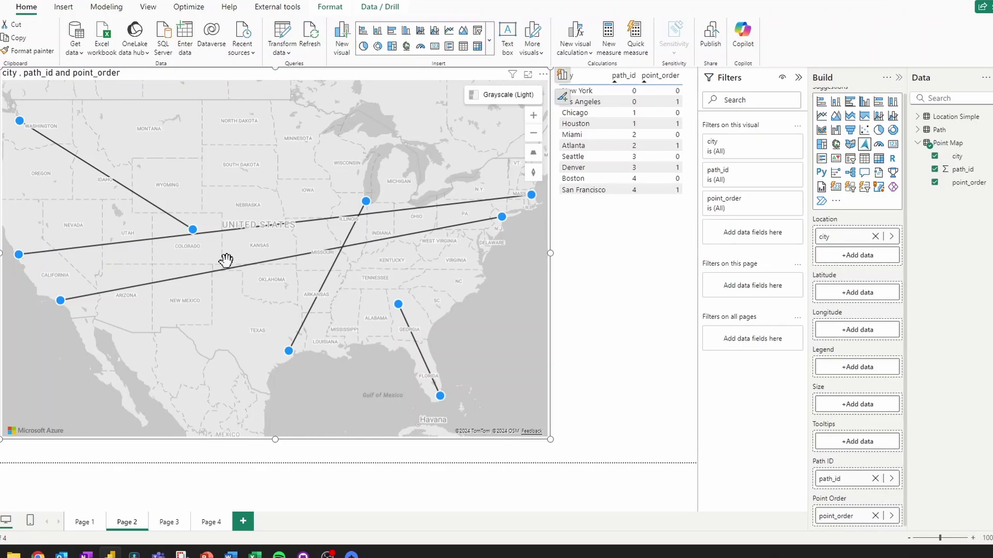
left_click_drag(195, 332, 234, 349)
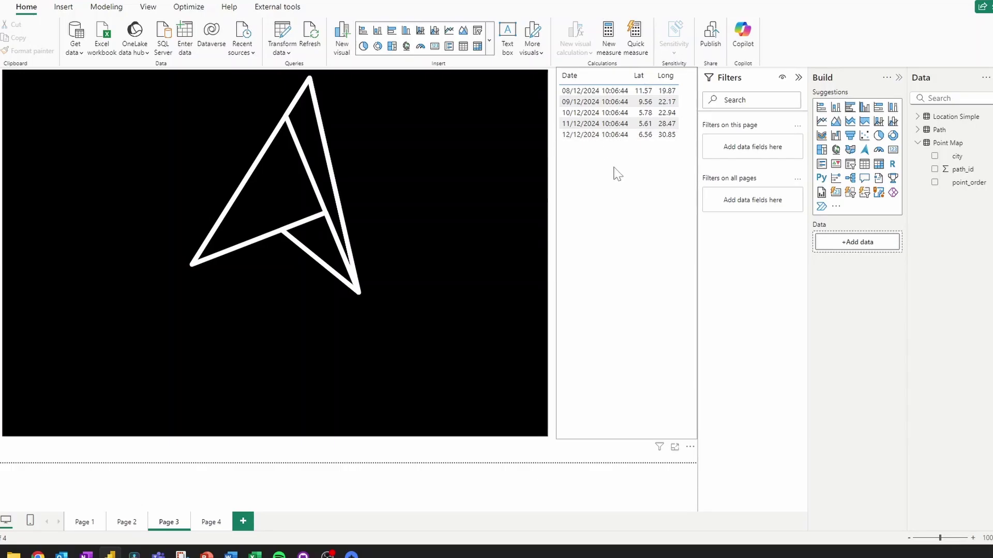
Plot the Path table's Lat and Long on the Page 3 map, joined into a path by id
left_click(542, 83)
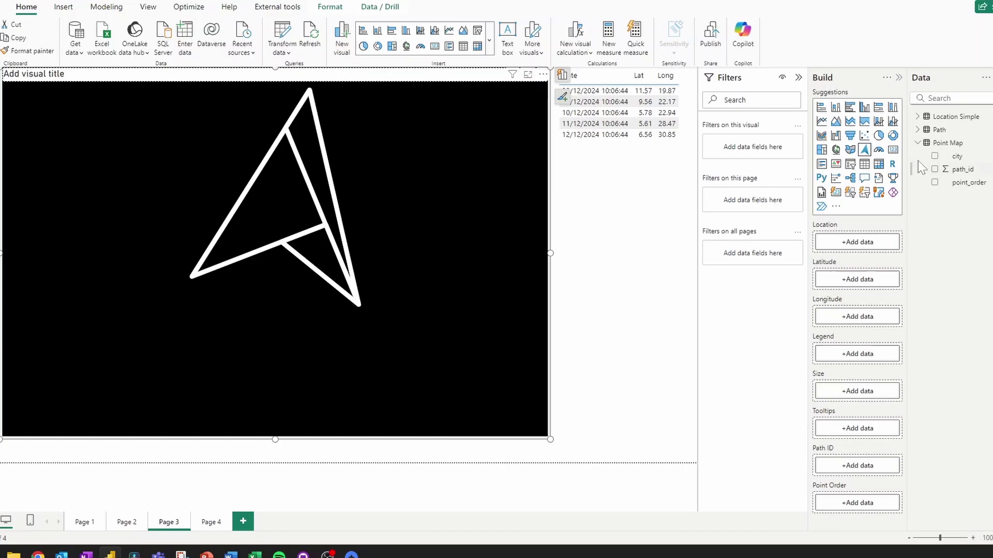
left_click(918, 130)
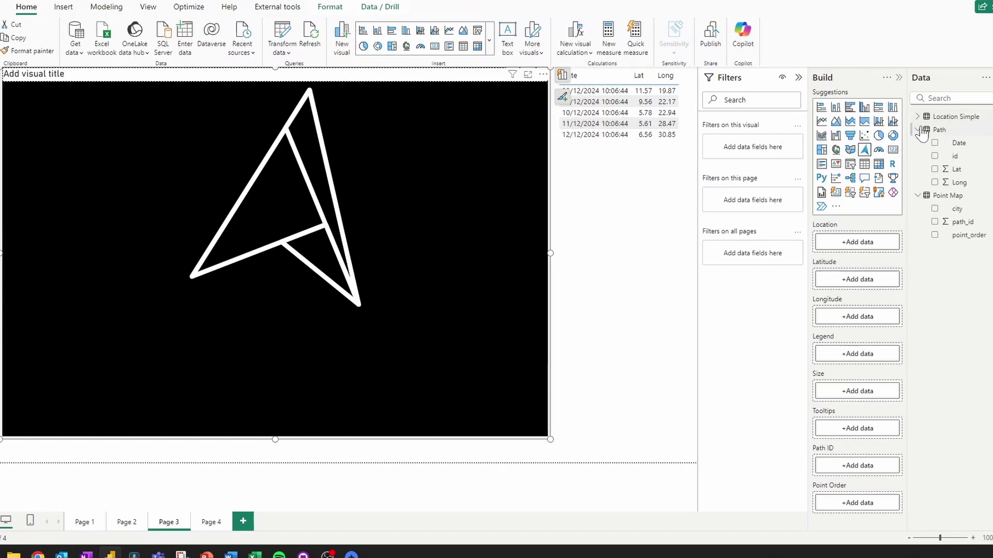
left_click_drag(956, 170, 857, 280)
left_click_drag(957, 184, 867, 318)
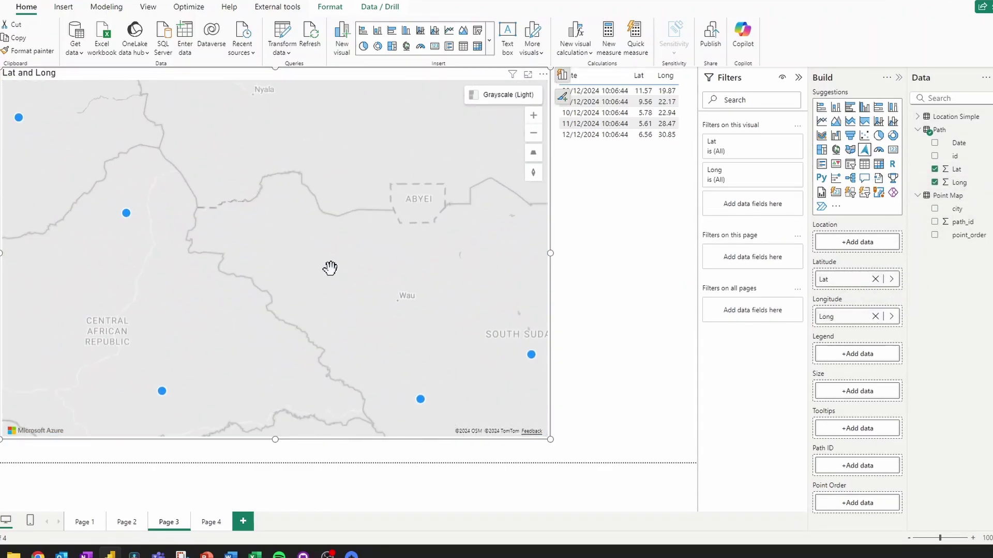
scroll(330, 268, "down", 2)
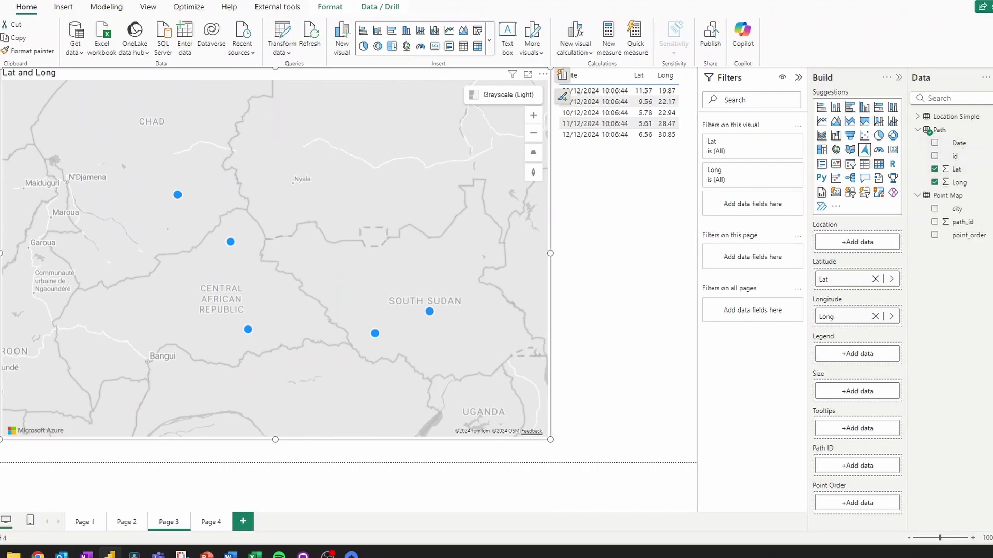
left_click_drag(954, 156, 860, 467)
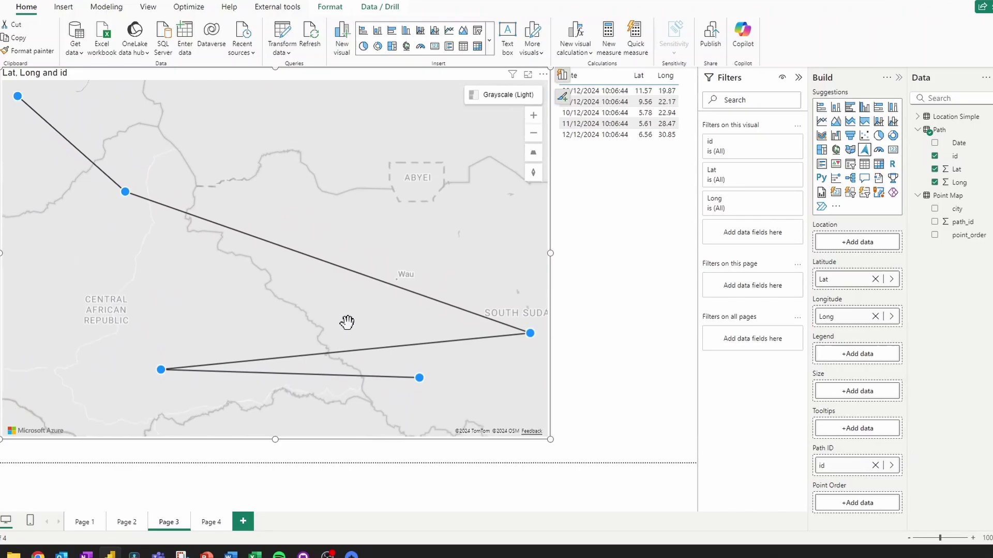
Set Date as the map's Point Order field, re-adding it after removing it
left_click_drag(959, 143, 857, 506)
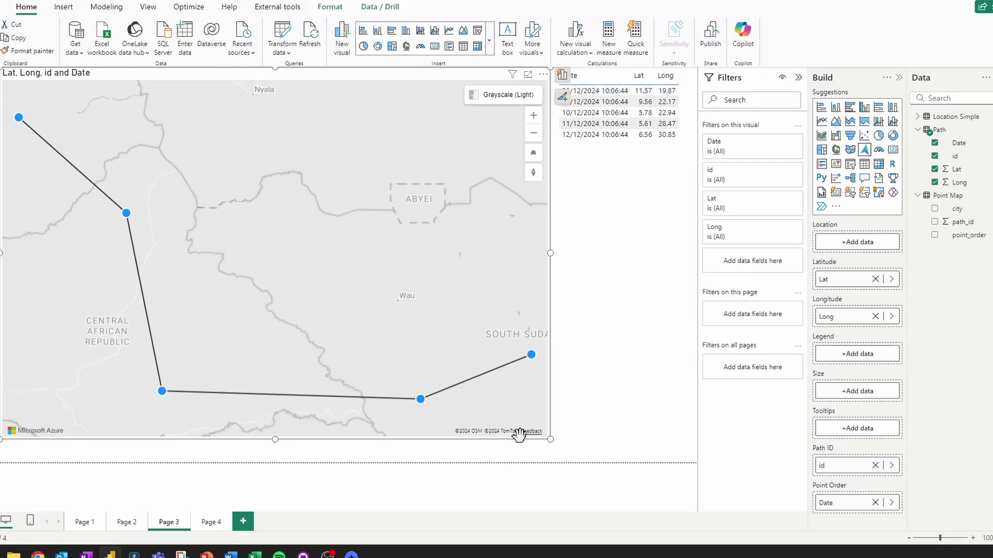
left_click(875, 504)
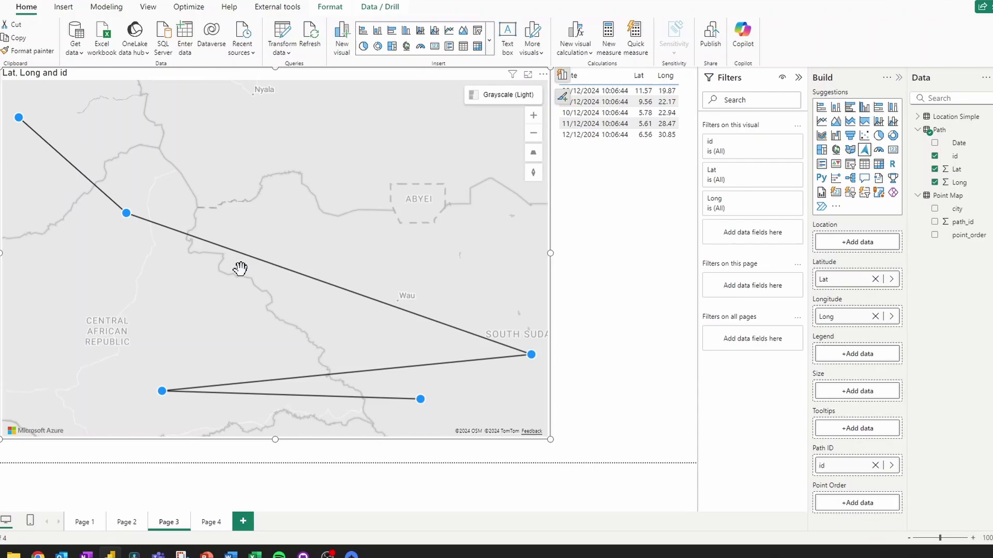
left_click_drag(960, 146, 858, 503)
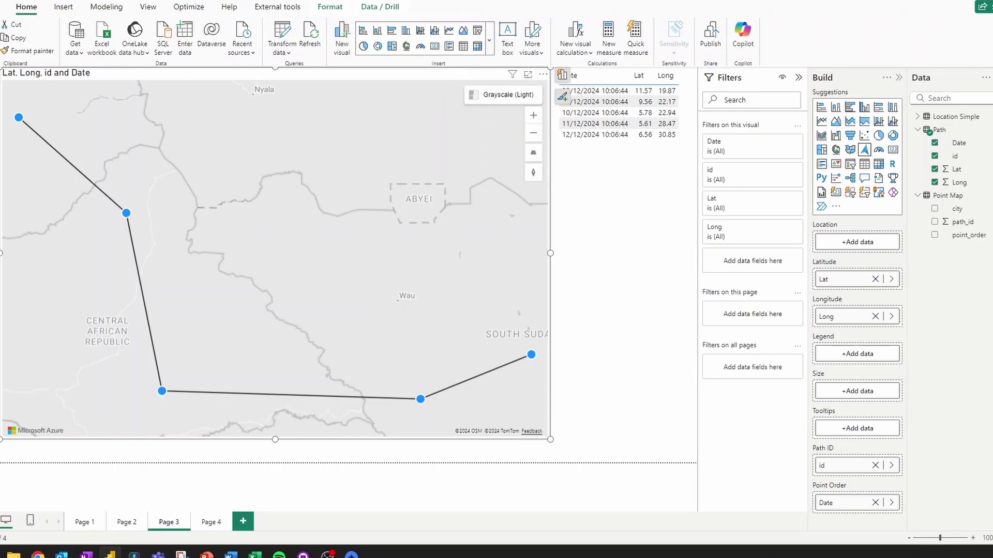
Keep the path lines black at 74% transparency and 8 px width, and adjust maximum zoom
left_click(983, 115)
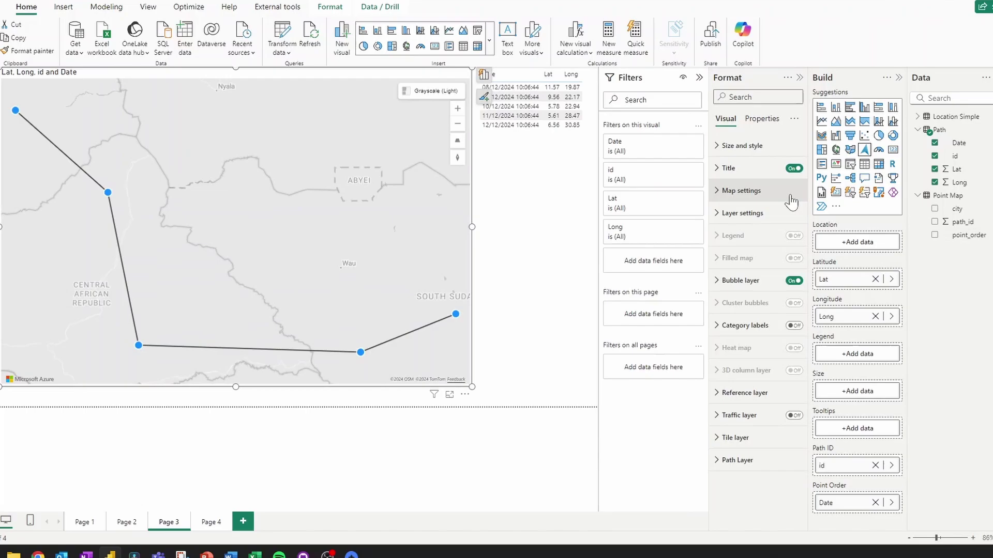
left_click(750, 460)
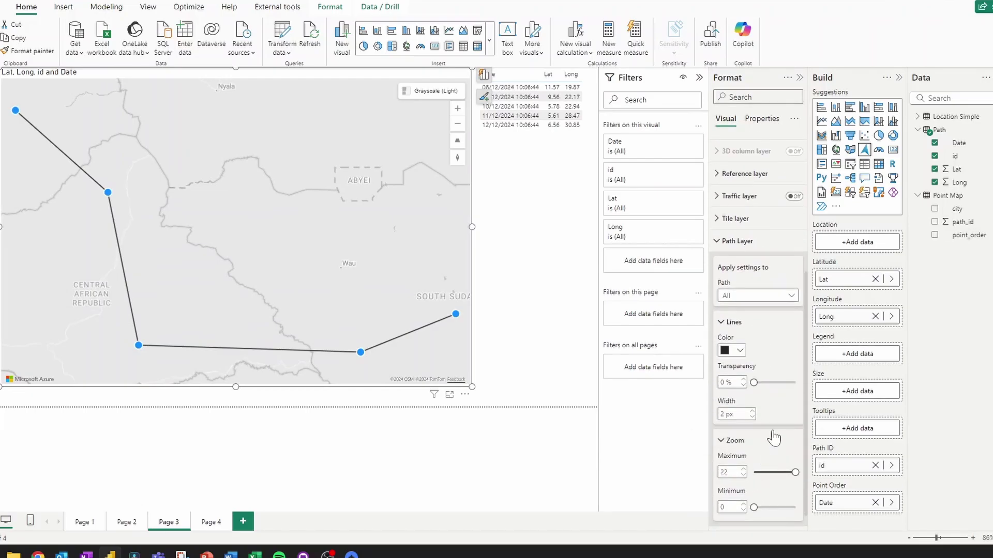
scroll(783, 340, "down", 1)
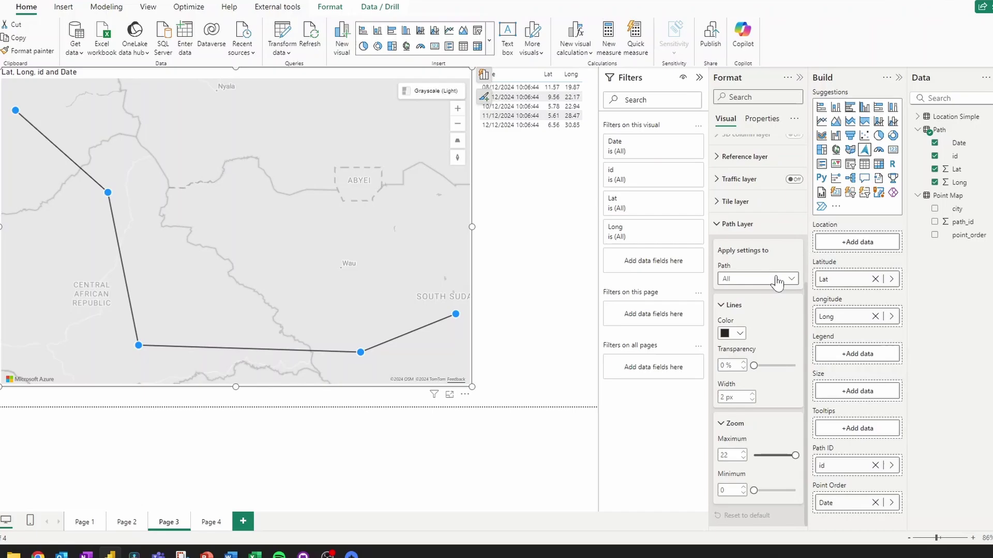
left_click(740, 334)
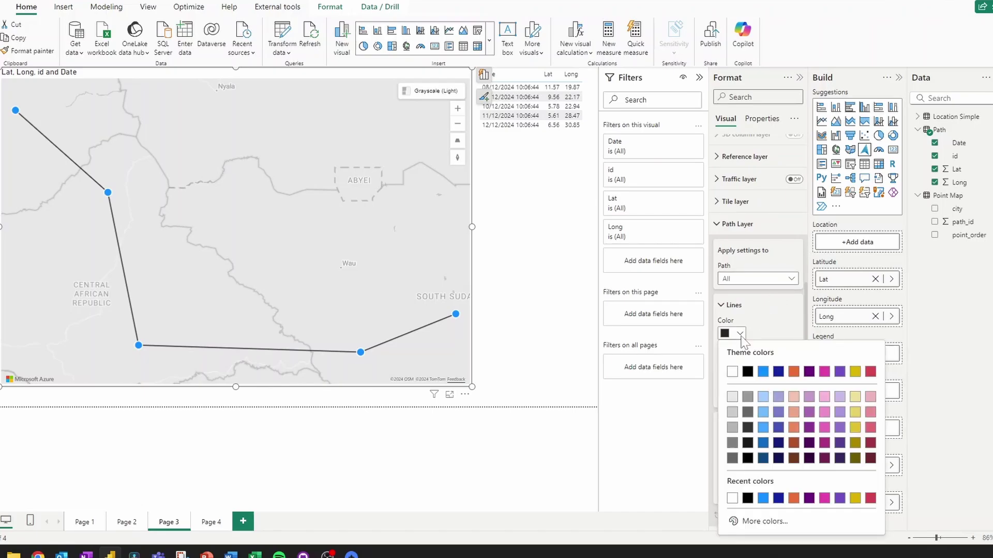
left_click(773, 332)
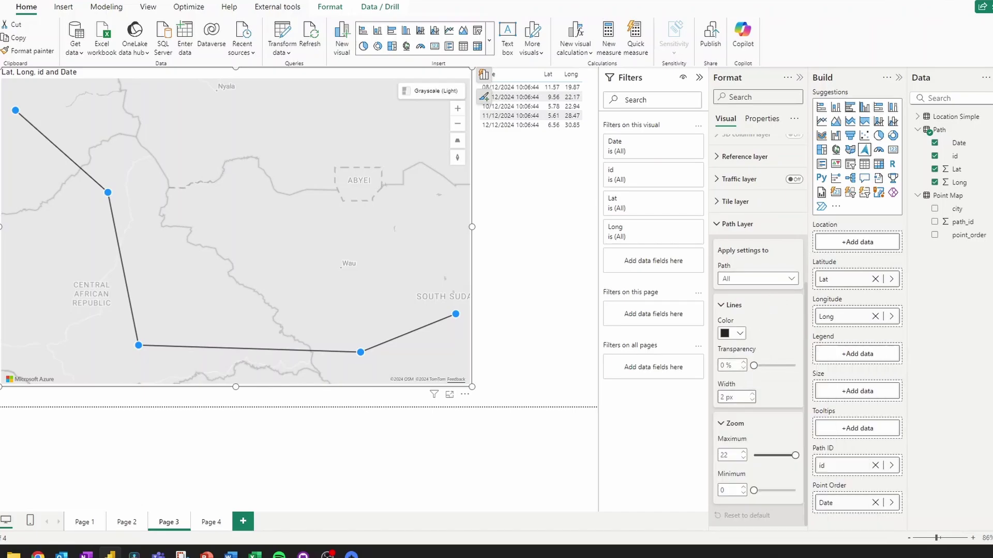
left_click_drag(753, 364, 784, 366)
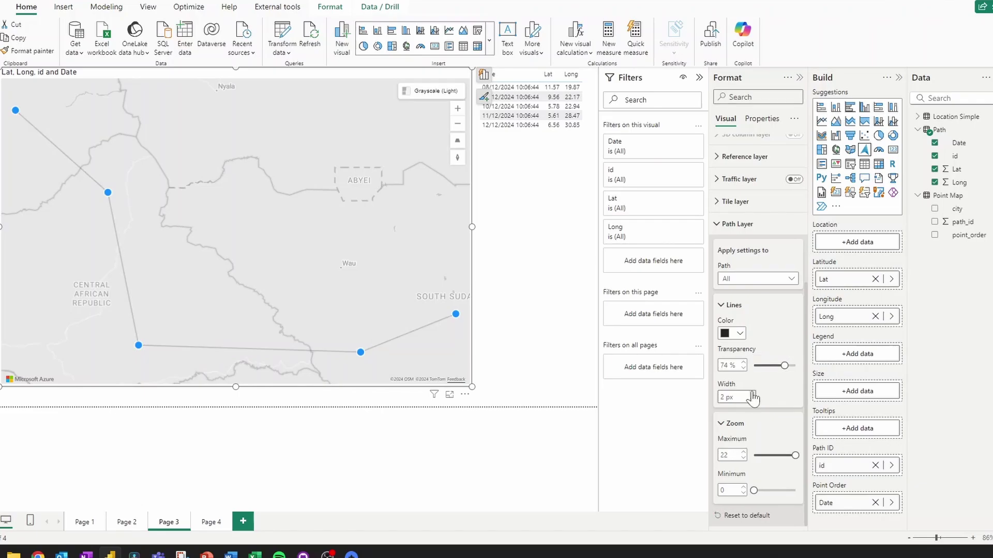
left_click(753, 394)
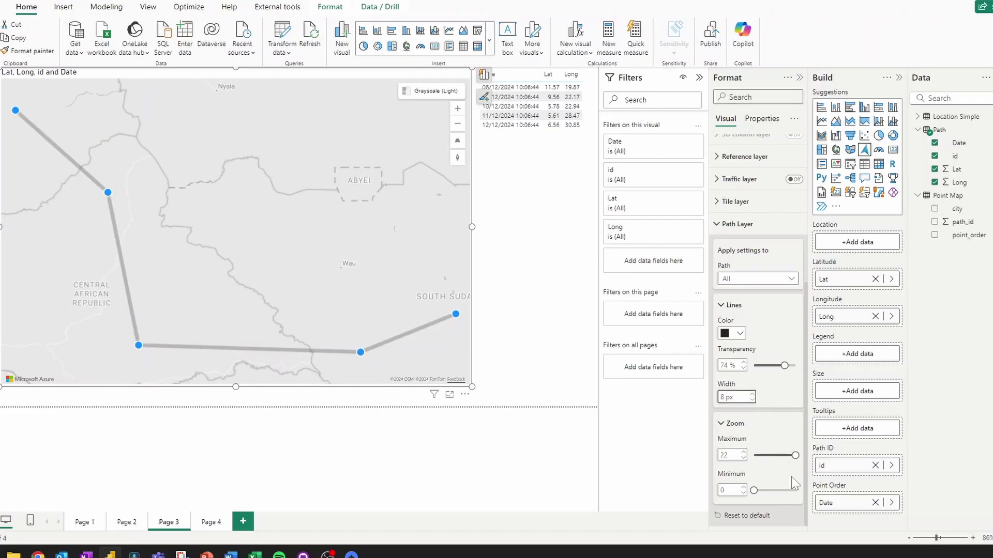
mouse_move(793, 453)
left_mouse_down()
mouse_move(760, 453)
mouse_move(795, 456)
left_mouse_up()
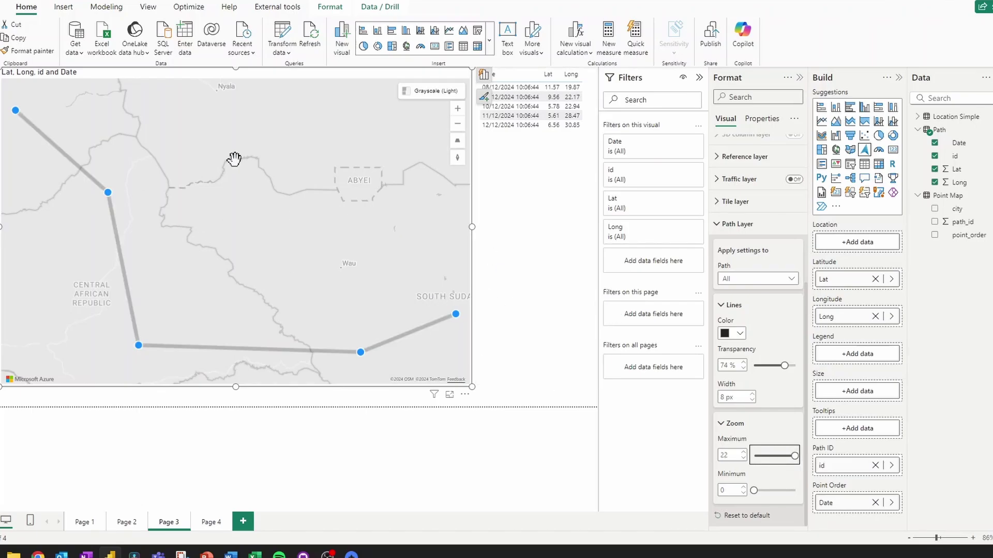
On Page 2's US map, style path 0 only in red at 5 px width
left_click(127, 522)
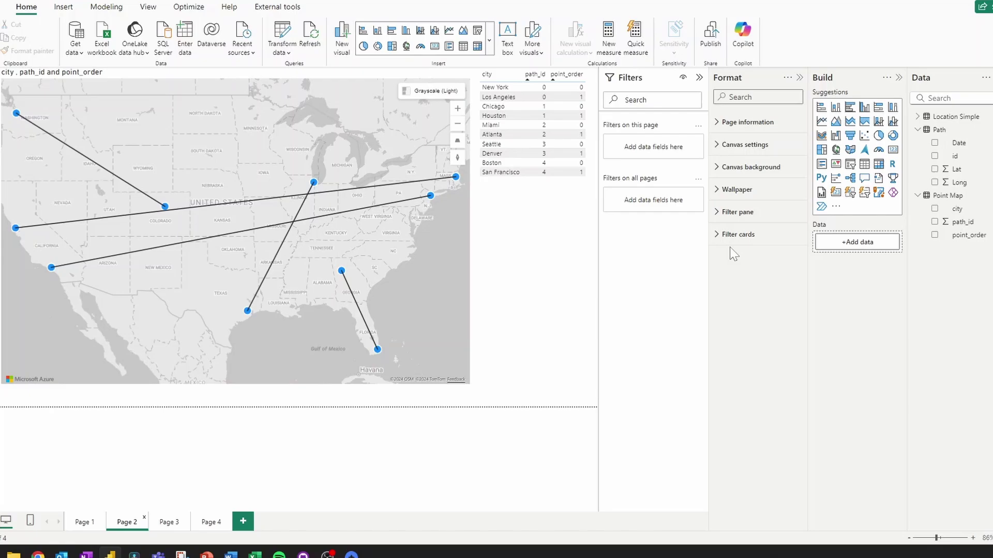
left_click(474, 259)
left_click(760, 463)
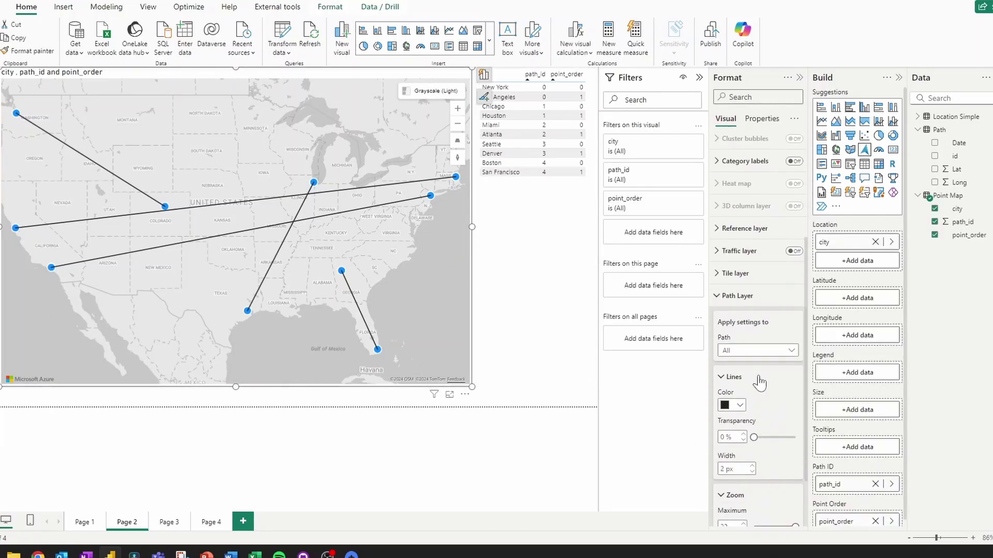
left_click(769, 351)
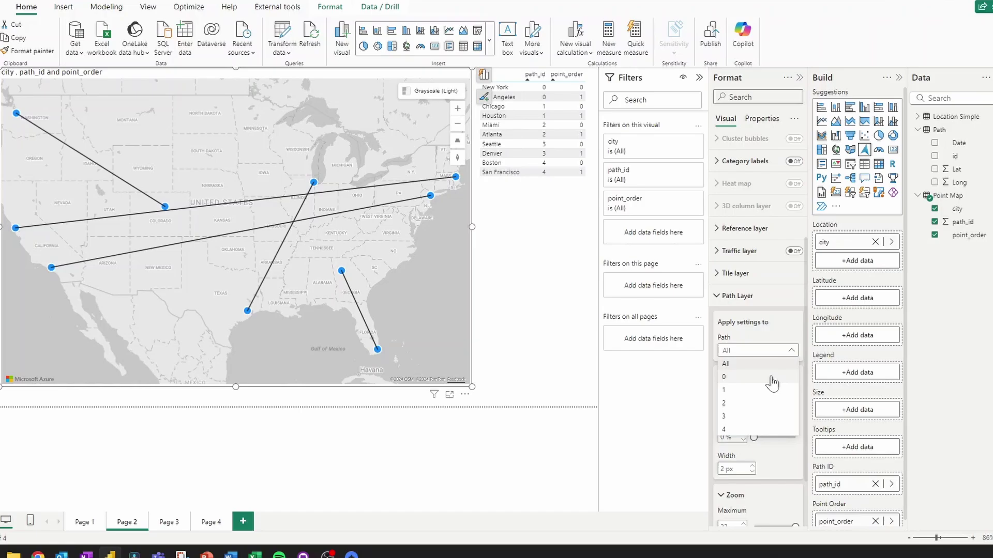
left_click(771, 378)
left_click(734, 405)
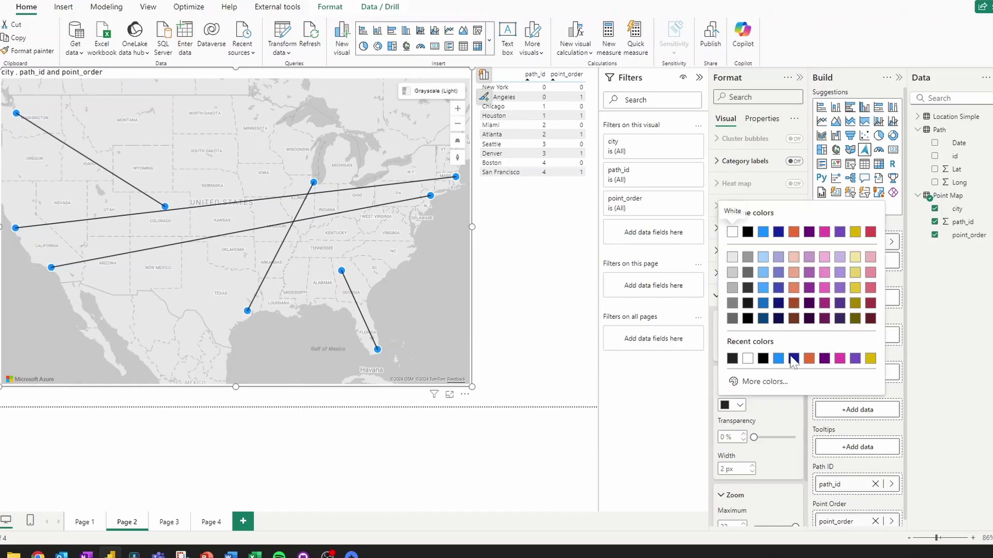
left_click(871, 234)
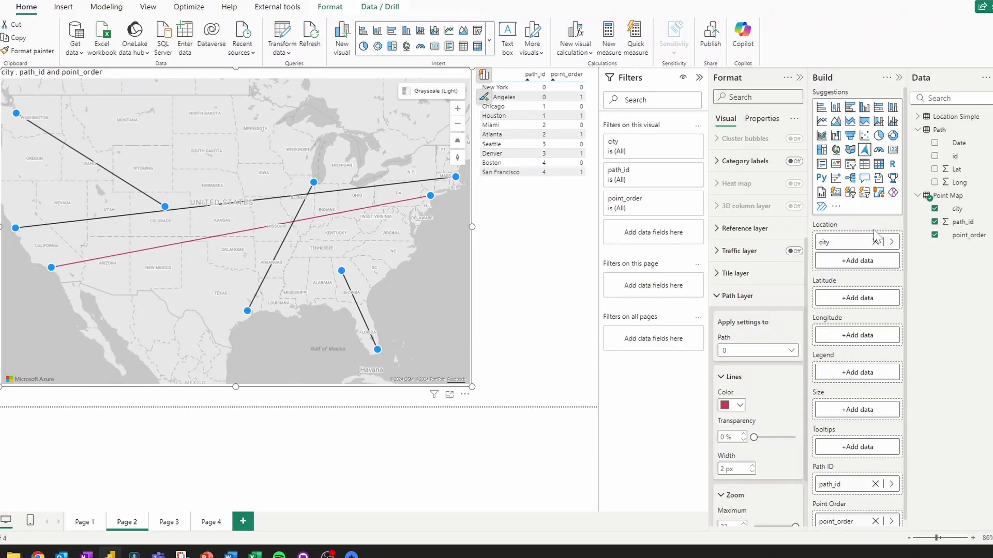
left_click(753, 467)
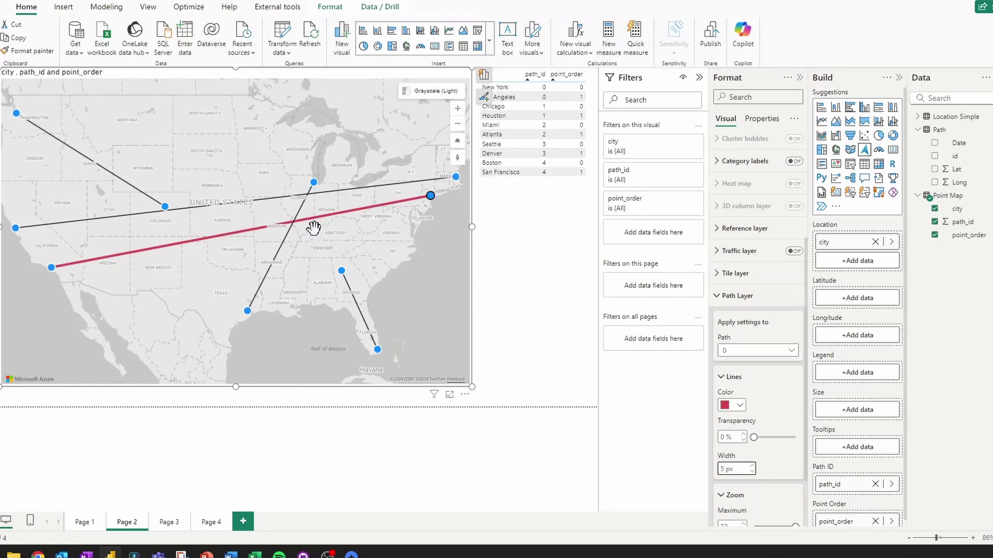
scroll(799, 283, "down", 3)
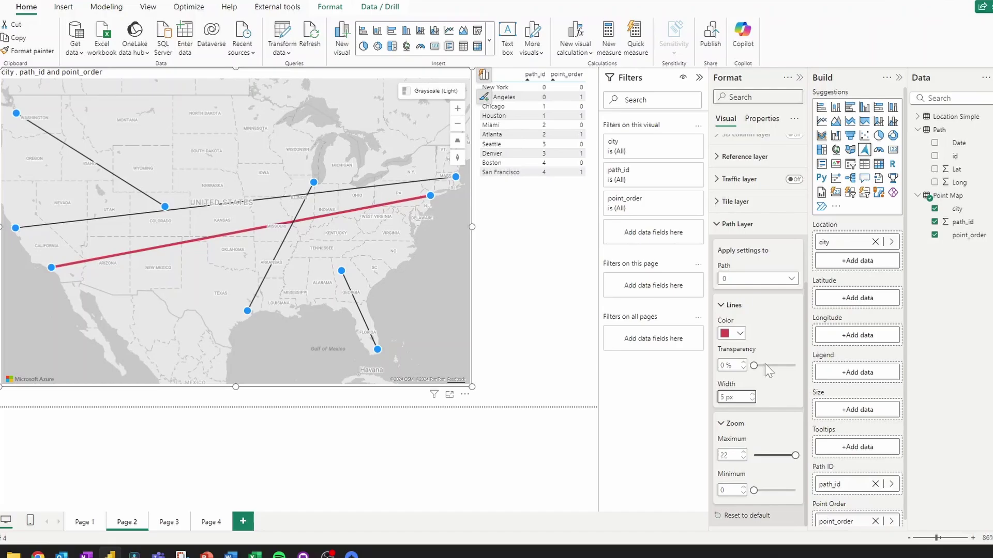
Flip between the Page 3 and Page 2 path maps, then bring up geojson.io in Chrome
left_click(165, 521)
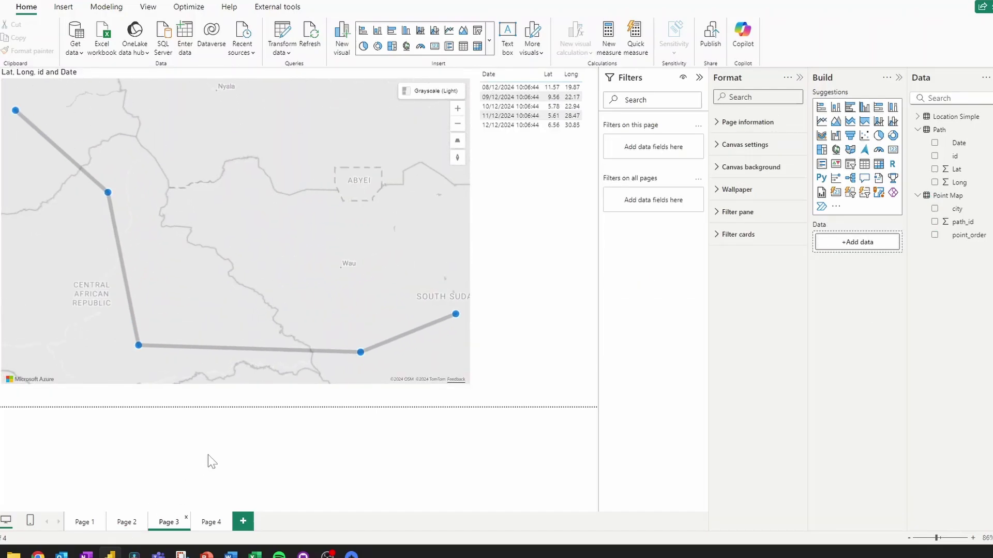
left_click(127, 523)
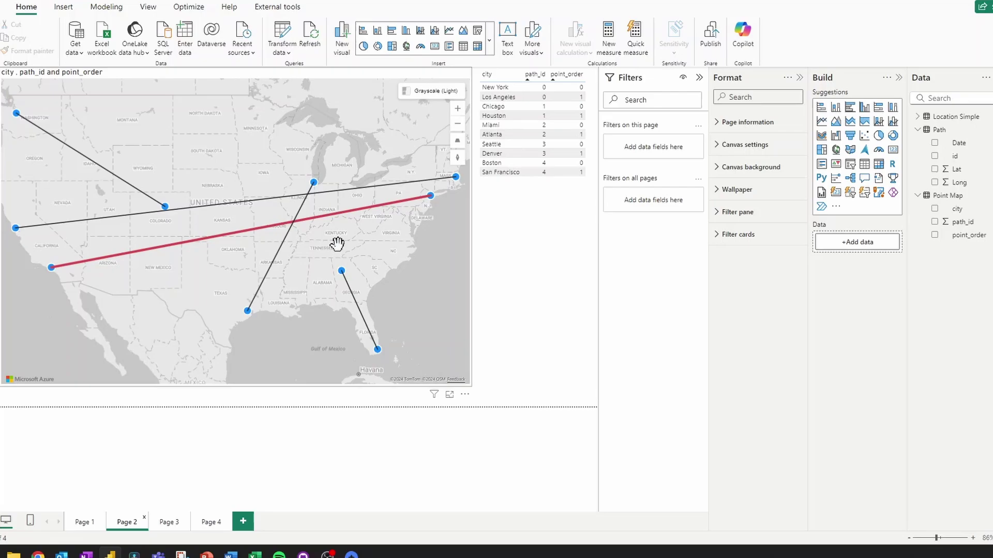
left_click(174, 524)
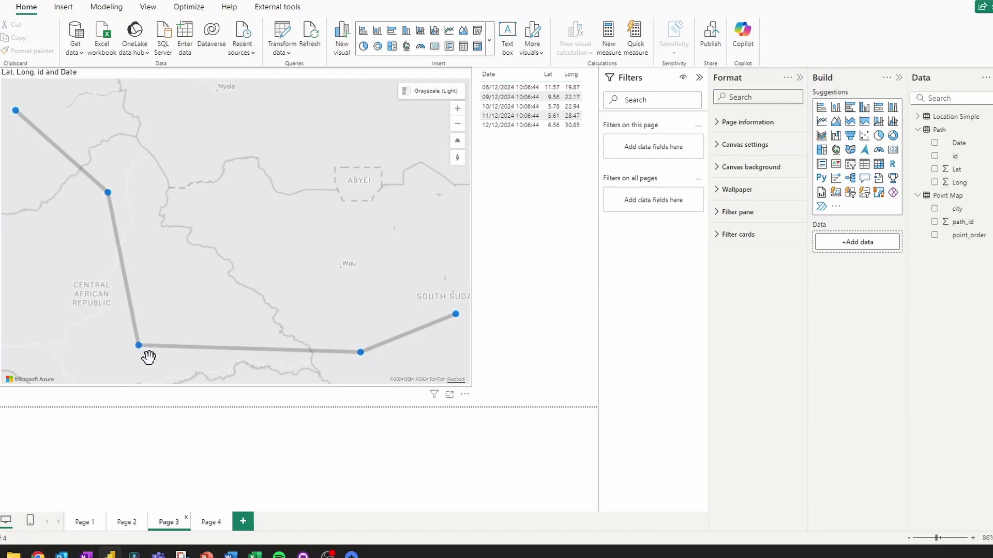
mouse_move(37, 554)
left_click(149, 496)
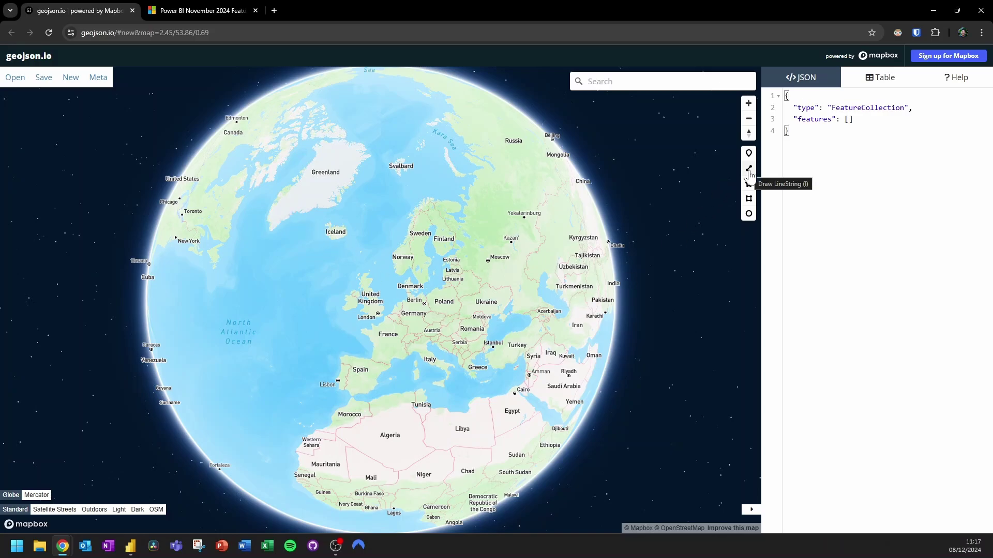
Draw a line from London via Milton Keynes and Oxford to Swindon
mouse_move(374, 251)
left_mouse_down()
mouse_move(326, 295)
mouse_move(454, 282)
mouse_move(365, 260)
left_mouse_up()
scroll(393, 269, "up", 5)
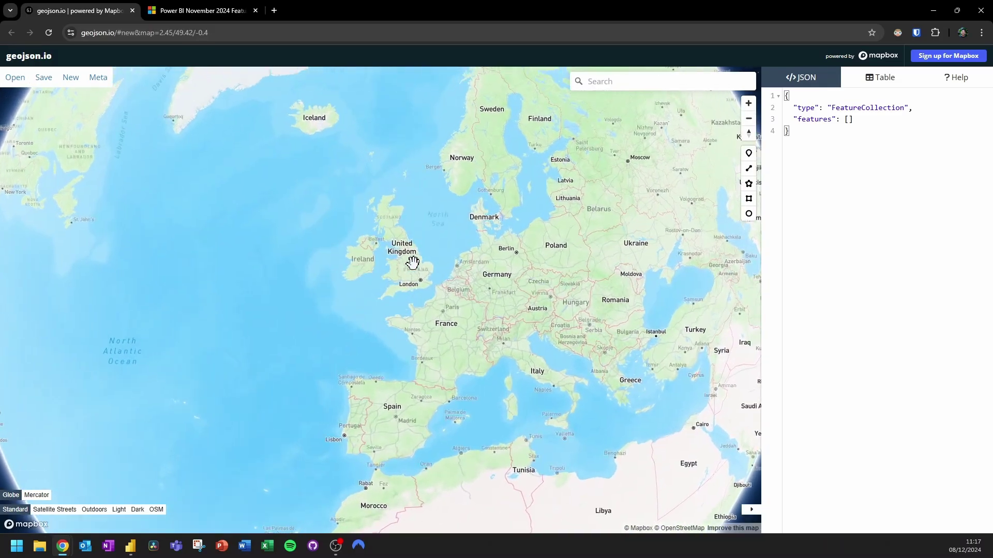
scroll(455, 249, "up", 8)
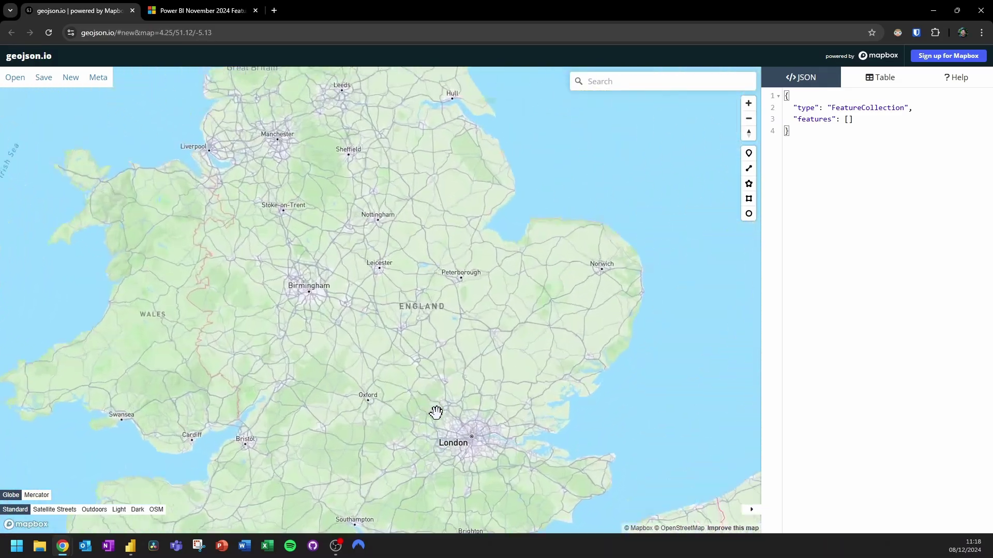
scroll(403, 356, "up", 2)
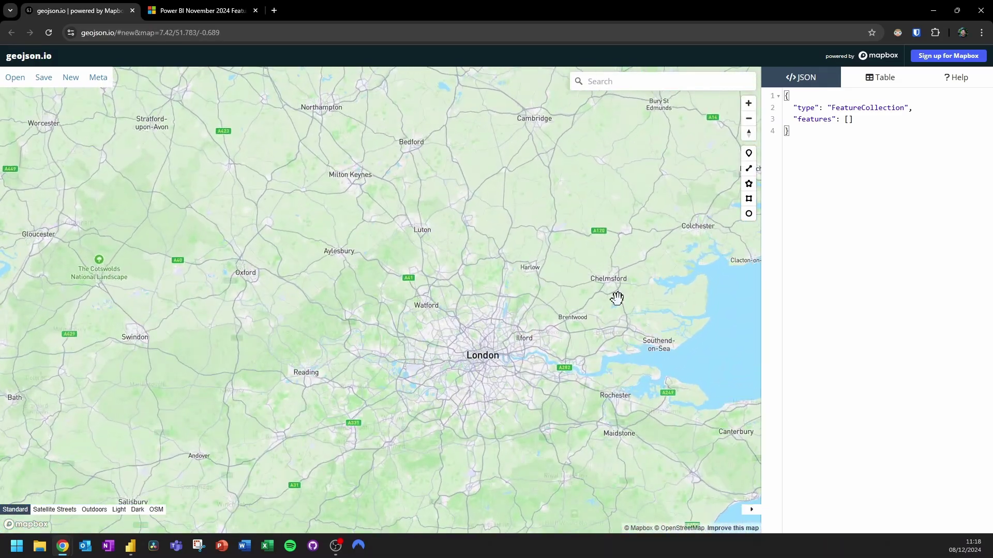
left_click(750, 170)
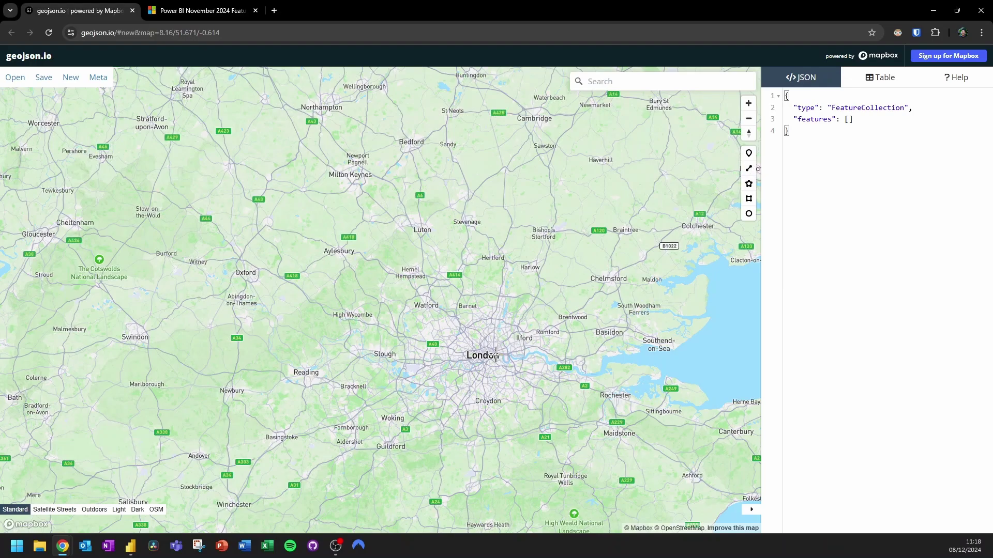
left_click(480, 350)
left_click(354, 173)
left_click(246, 273)
double_click(137, 334)
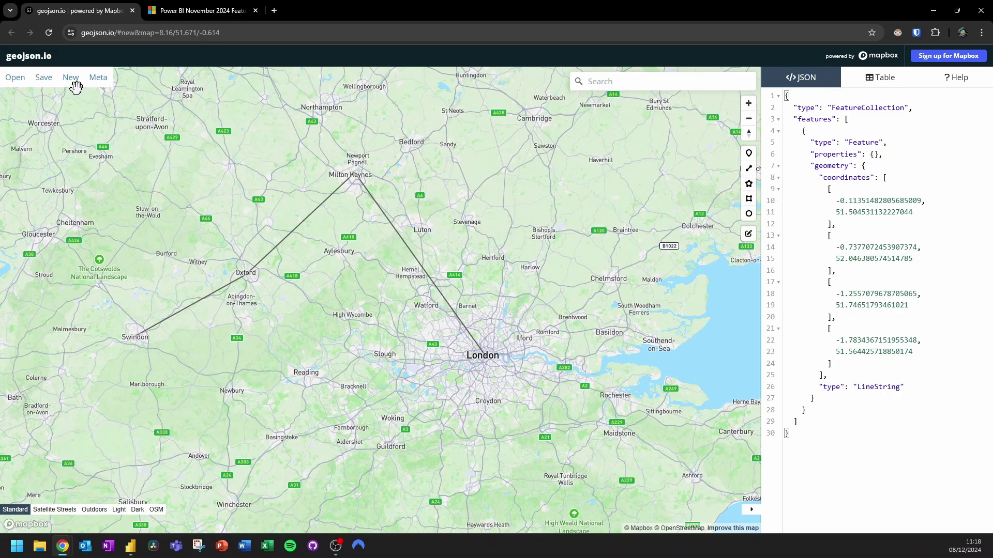
Export the line as GeoJSON, saving it as map on the Desktop
mouse_move(43, 78)
left_click(51, 103)
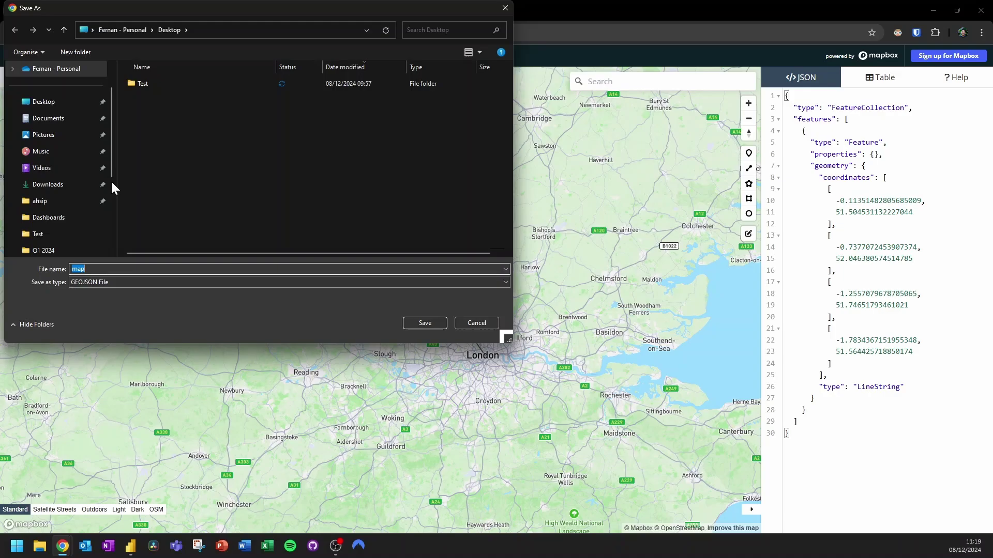
left_click(432, 320)
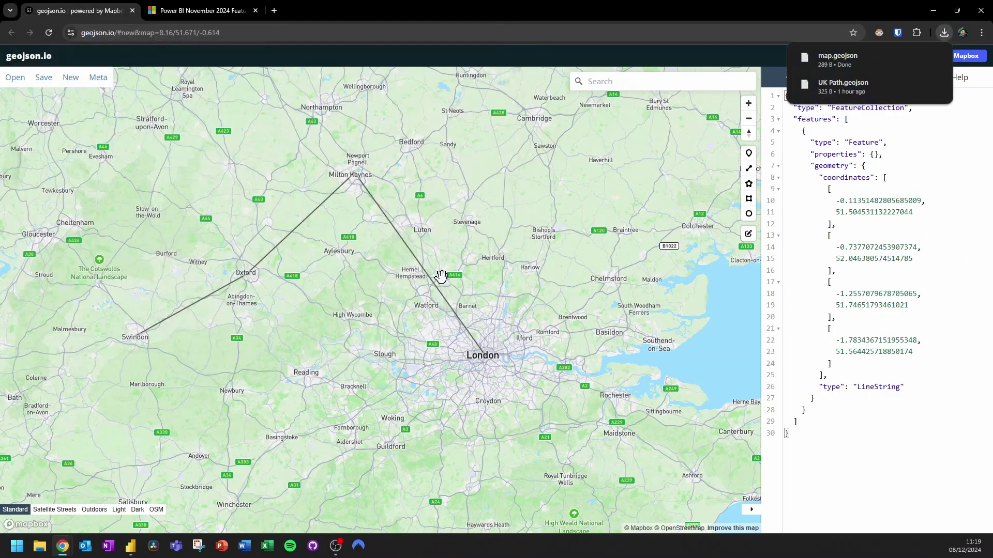
In Power BI, import the map GeoJSON file through the JSON connector, with All Files shown
left_click(130, 545)
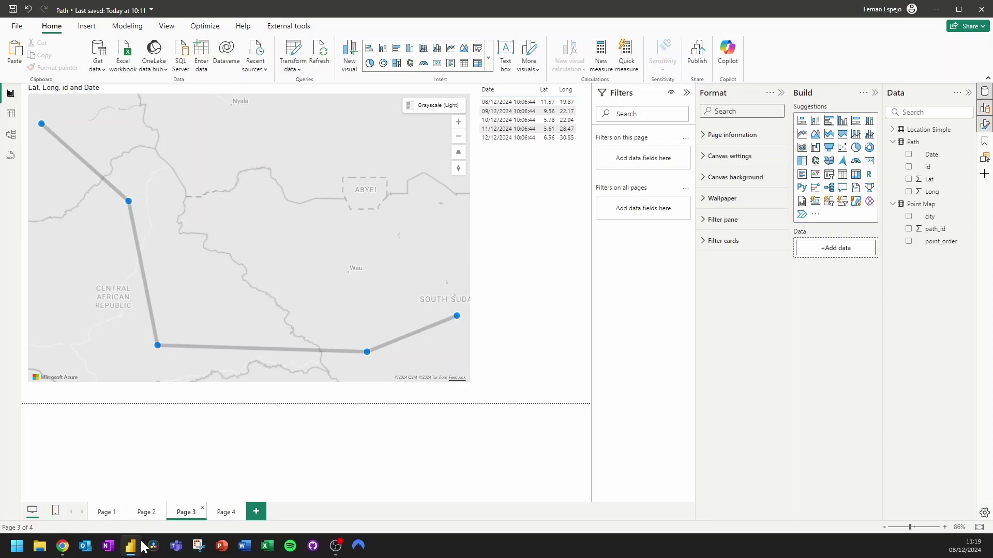
left_click(98, 64)
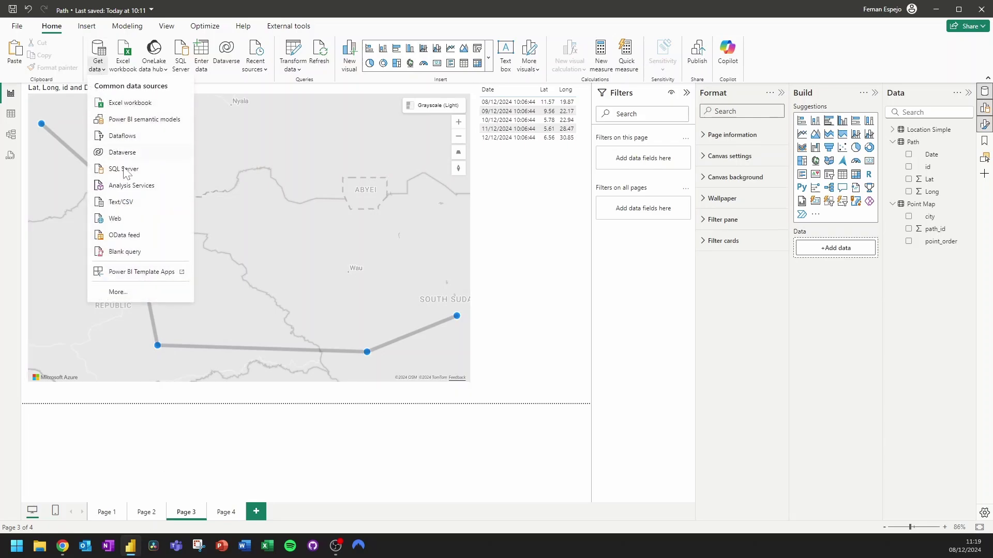
left_click(133, 293)
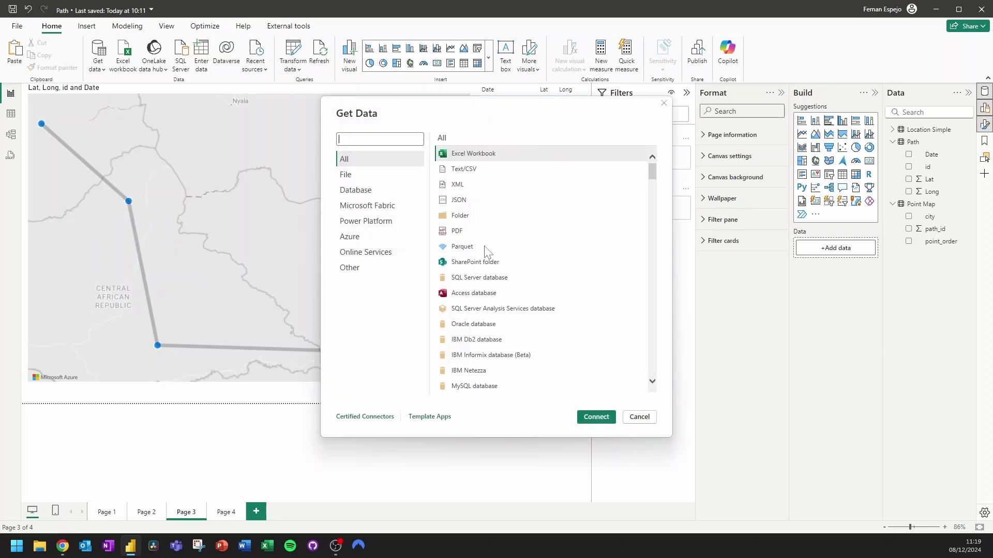
left_click(484, 200)
left_click(594, 415)
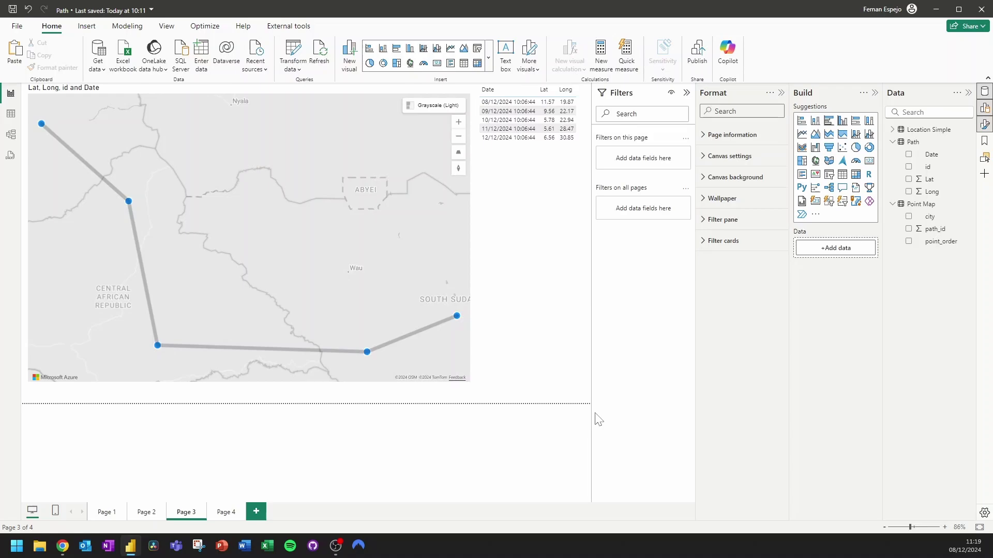
left_click(550, 451)
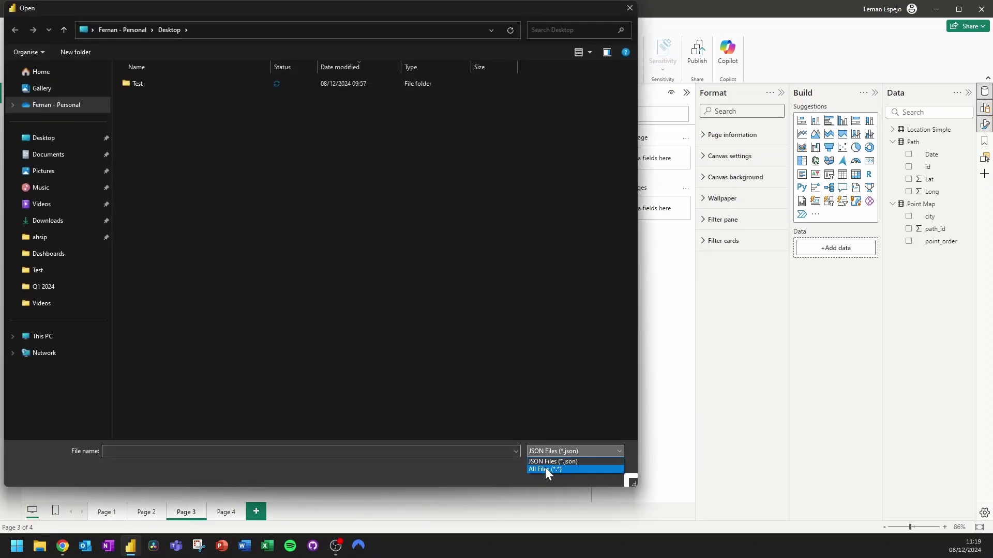
left_click(545, 468)
left_click(154, 84)
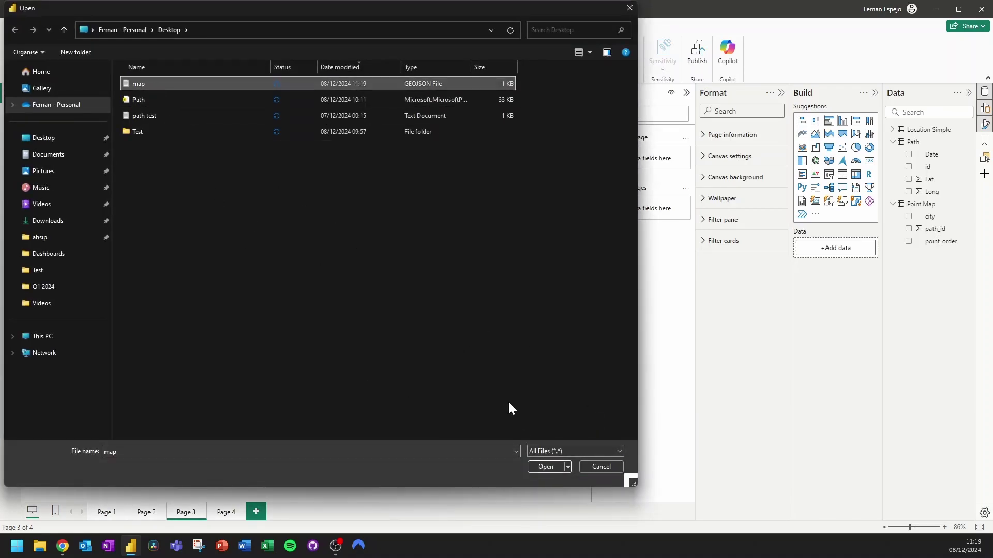
left_click(545, 467)
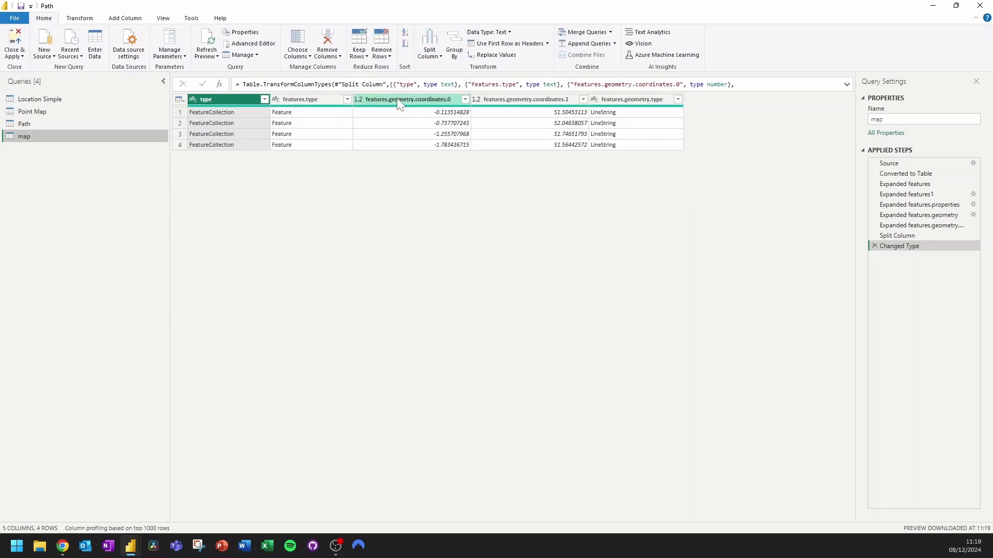
Add an Index column starting from 0 to the map query
left_click(80, 19)
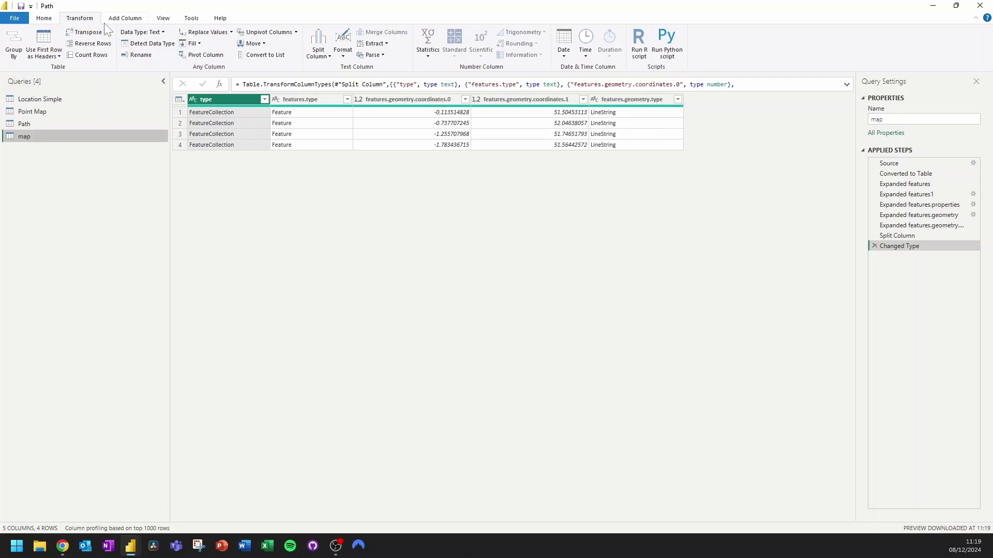
left_click(125, 18)
left_click(158, 44)
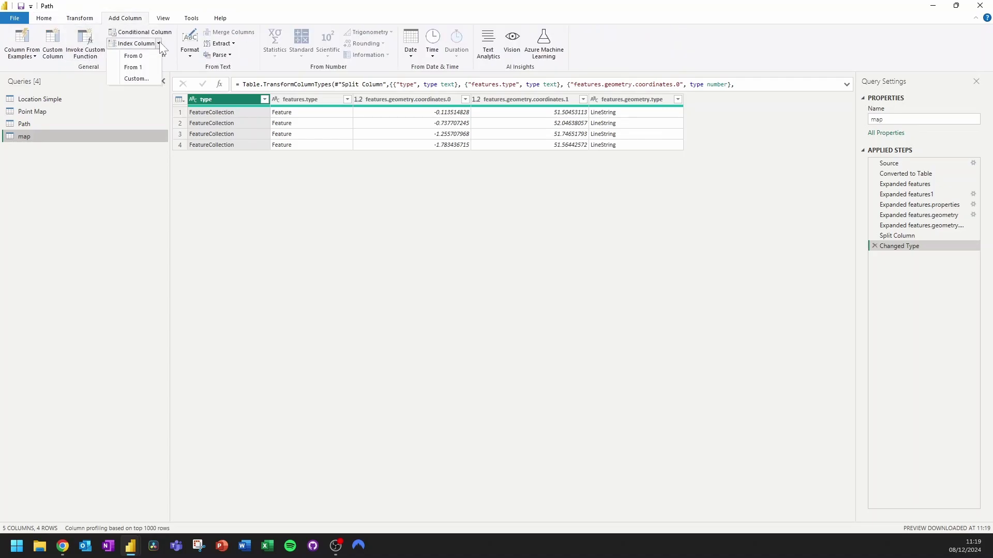
left_click(140, 56)
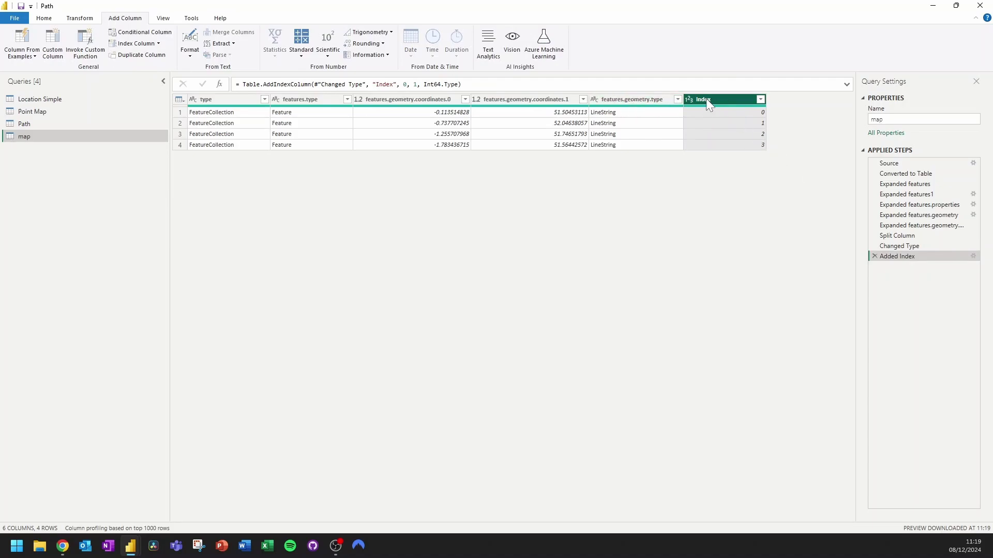
Select the geometry type and both coordinates columns with Index, then close and apply the changes
left_click(634, 98, "ctrl")
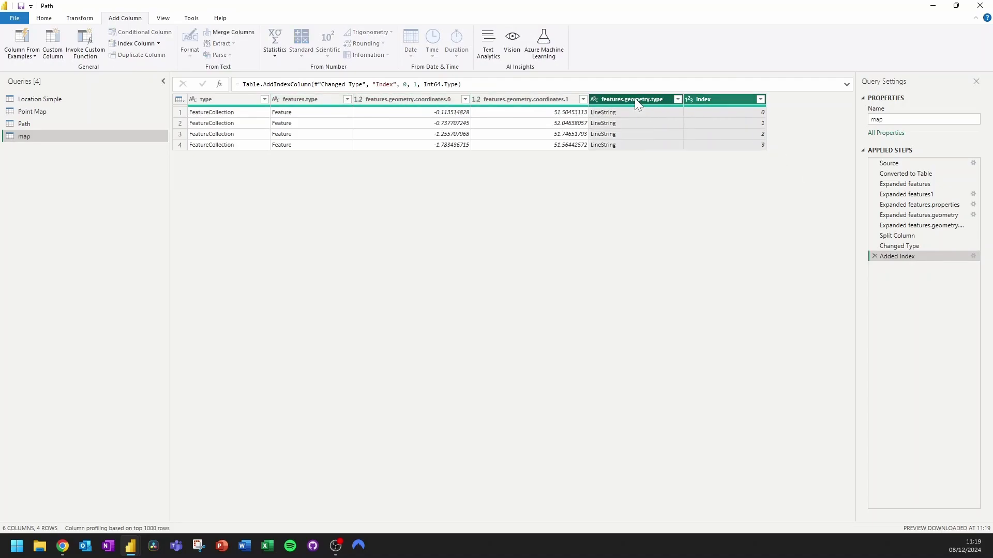
left_click(408, 97, "ctrl")
left_click(479, 98, "ctrl")
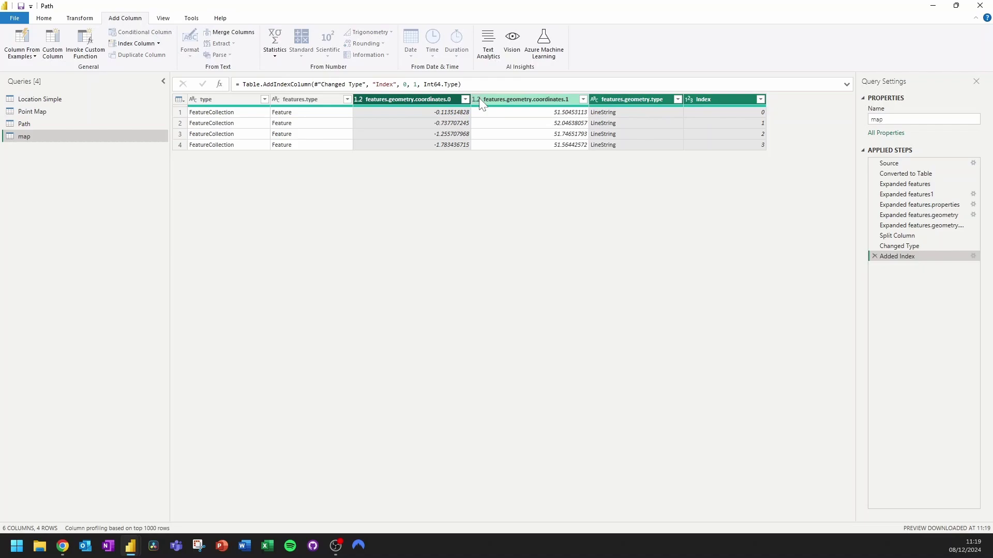
left_click(44, 18)
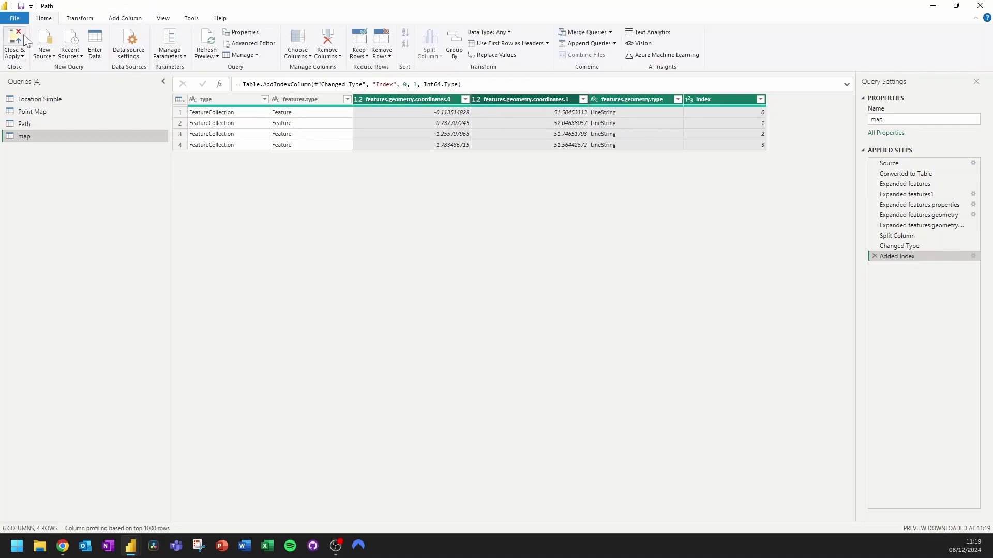
left_click(23, 35)
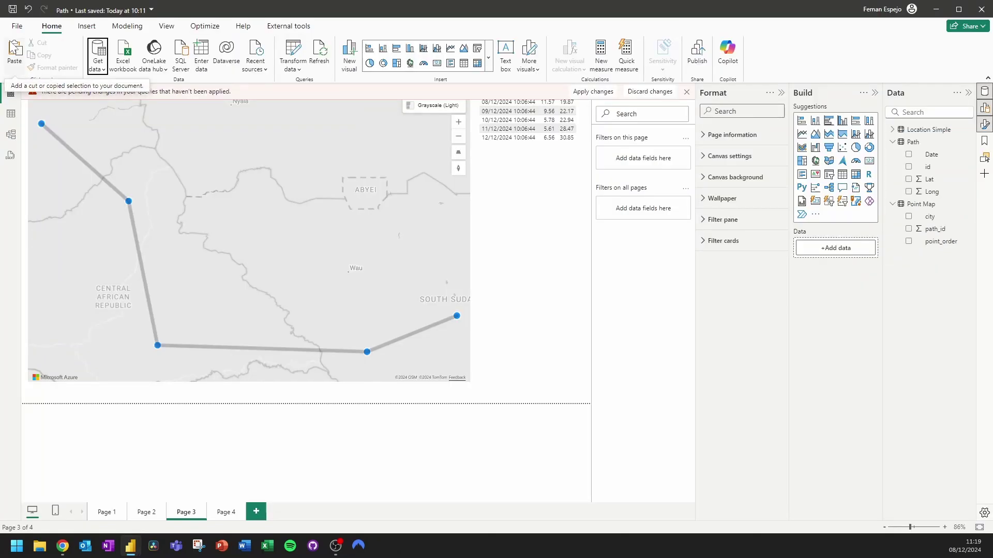
On Page 4, add an Azure map visual enlarged over the canvas top half
left_click(226, 511)
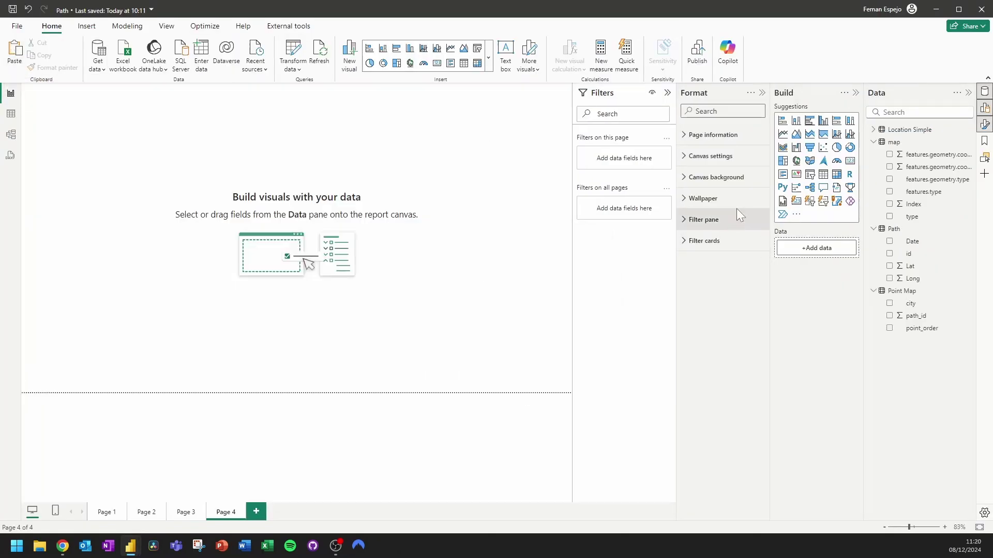
left_click(824, 165)
left_click_drag(150, 210, 453, 424)
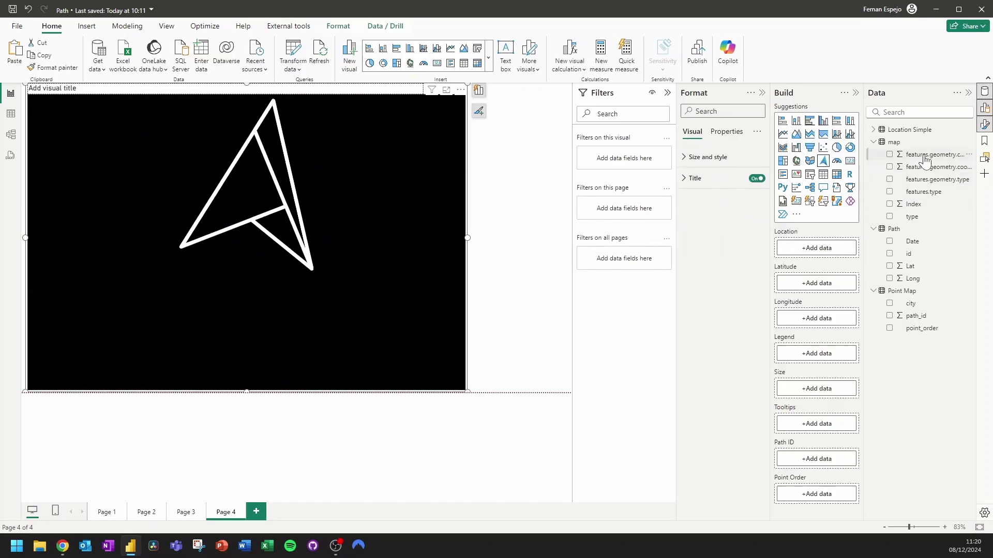
Use coordinates.1 as Latitude and coordinates.0 as Longitude
left_click_drag(925, 160, 816, 317)
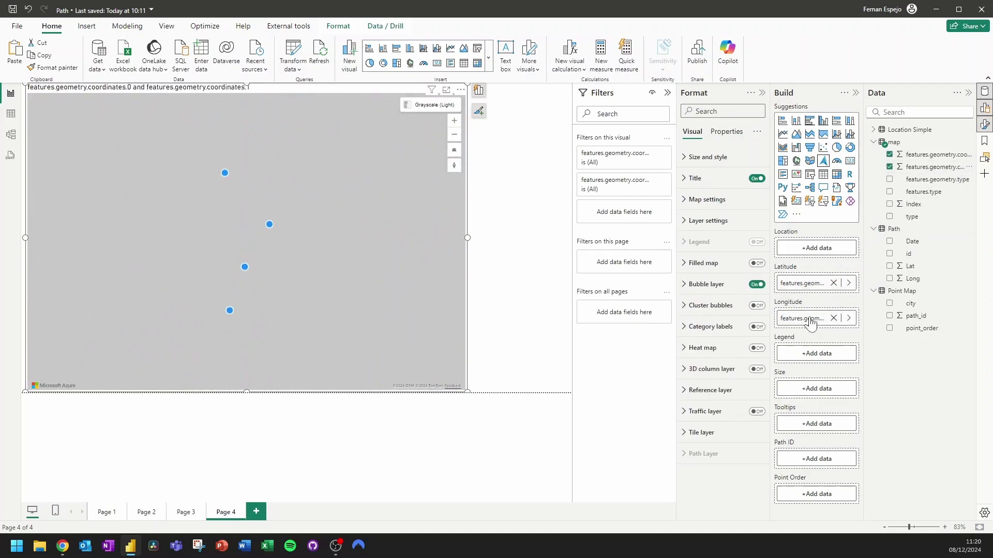
scroll(222, 256, "down", 5)
scroll(221, 257, "down", 2)
scroll(222, 257, "up", 6)
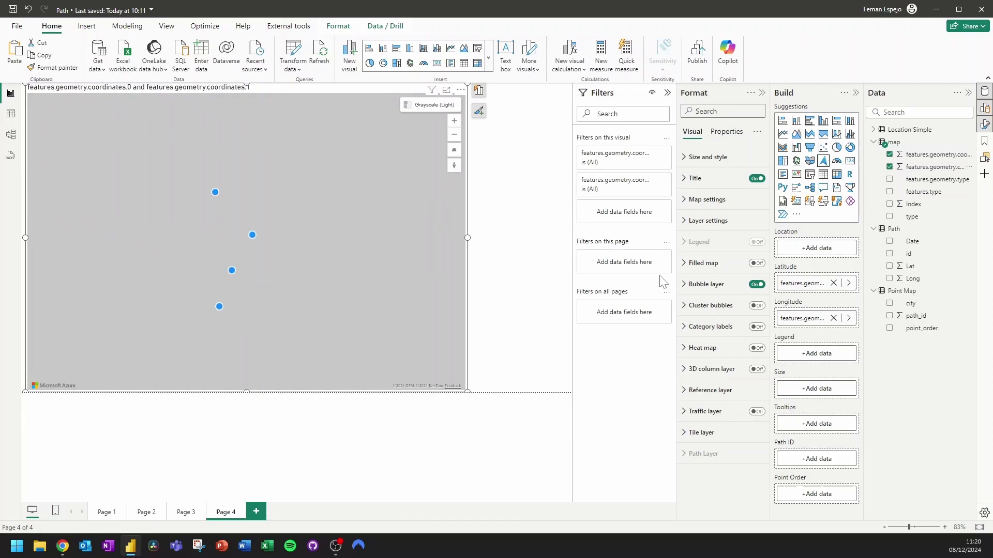
left_click(833, 318)
left_click_drag(804, 284, 807, 325)
left_click_drag(926, 167, 801, 287)
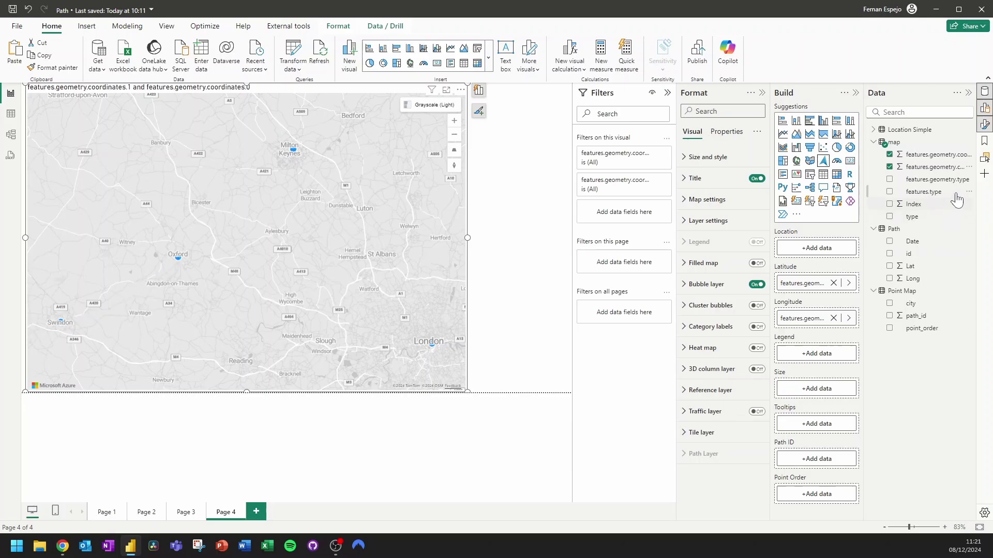
Set features.type as Path ID and Index as Point Order to link the four points
left_click_drag(944, 210, 822, 498)
mouse_move(931, 202)
left_mouse_down()
mouse_move(835, 459)
mouse_move(825, 459)
left_mouse_up()
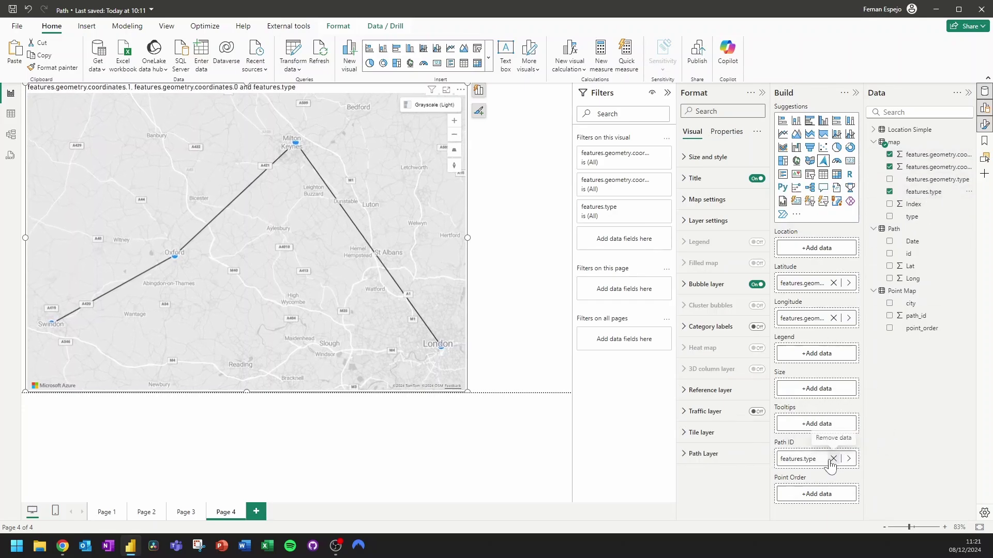
left_click_drag(913, 204, 825, 497)
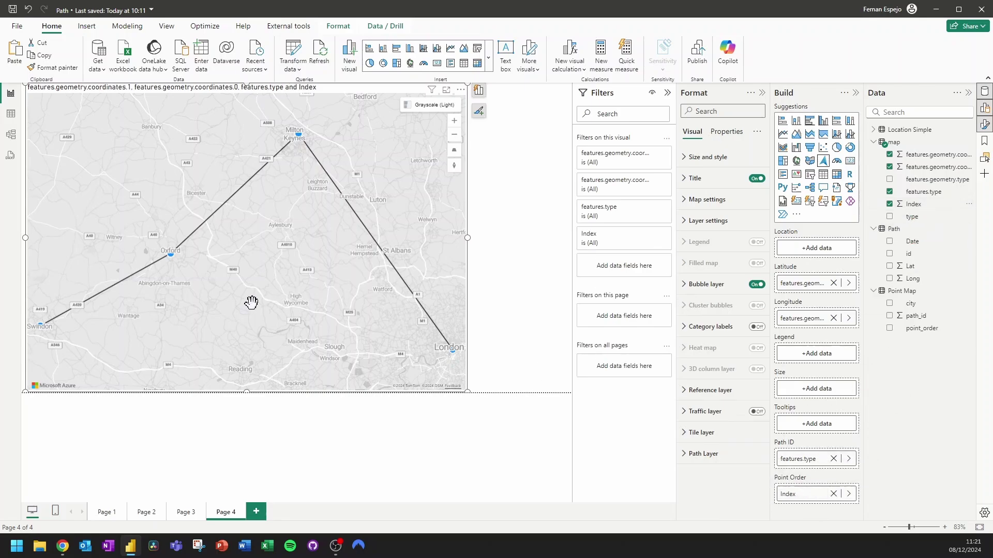
scroll(237, 276, "up", 2)
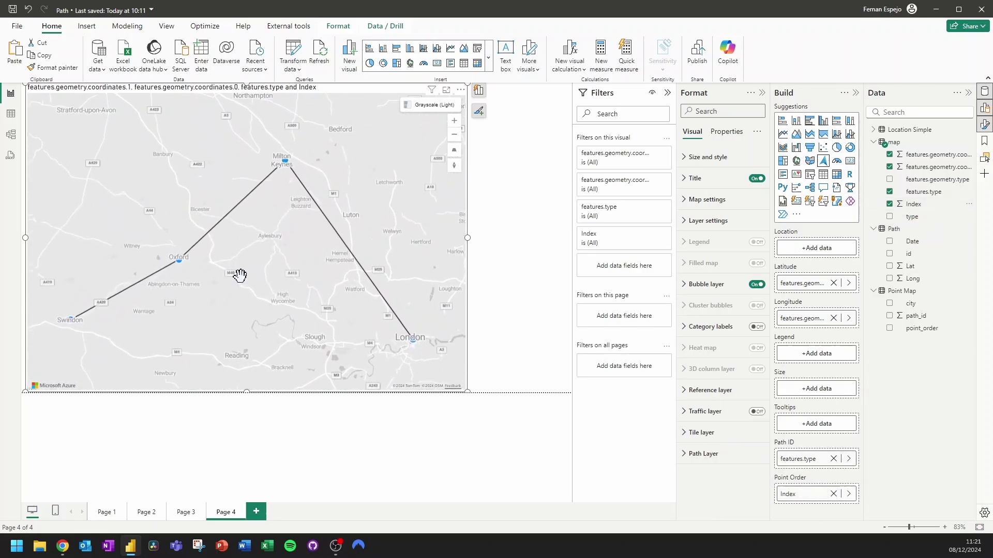